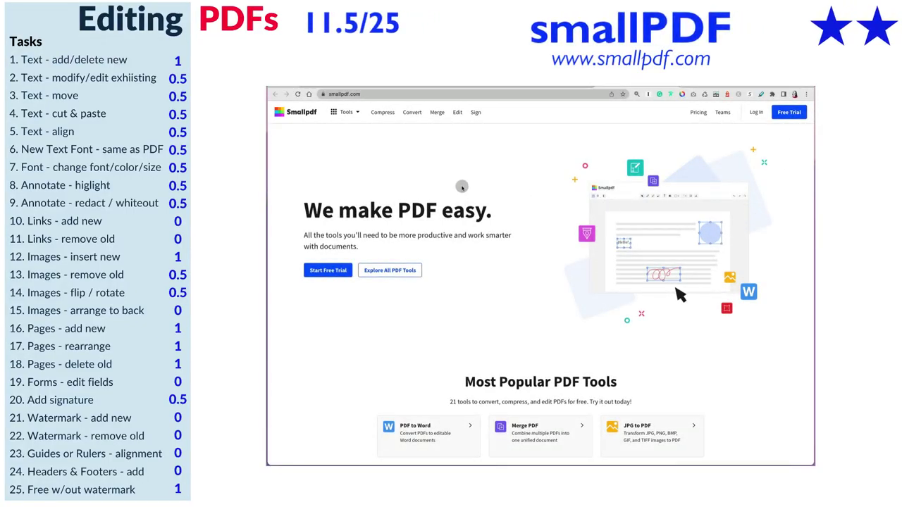
# Step: Look through the Smallpdf home page down to the full list of PDF tools in the footer
pyautogui.scroll(-10, 462, 232)
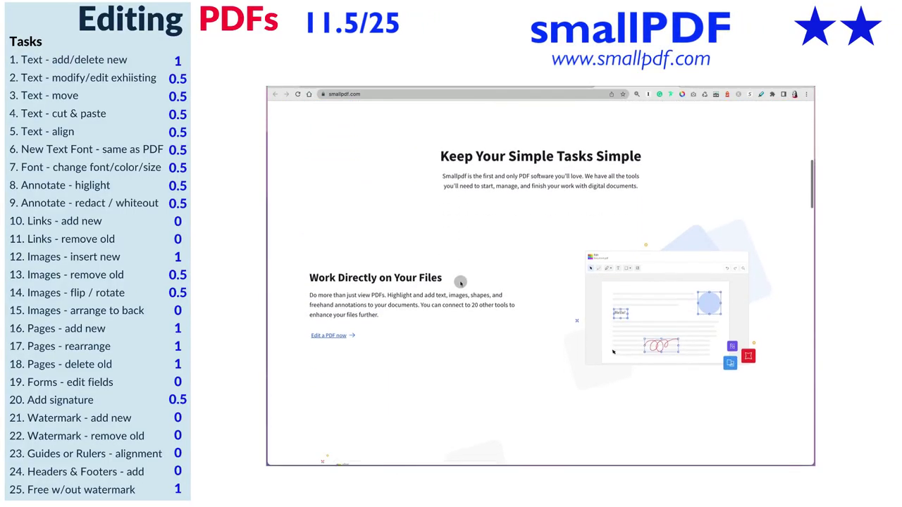
pyautogui.scroll(-10, 460, 283)
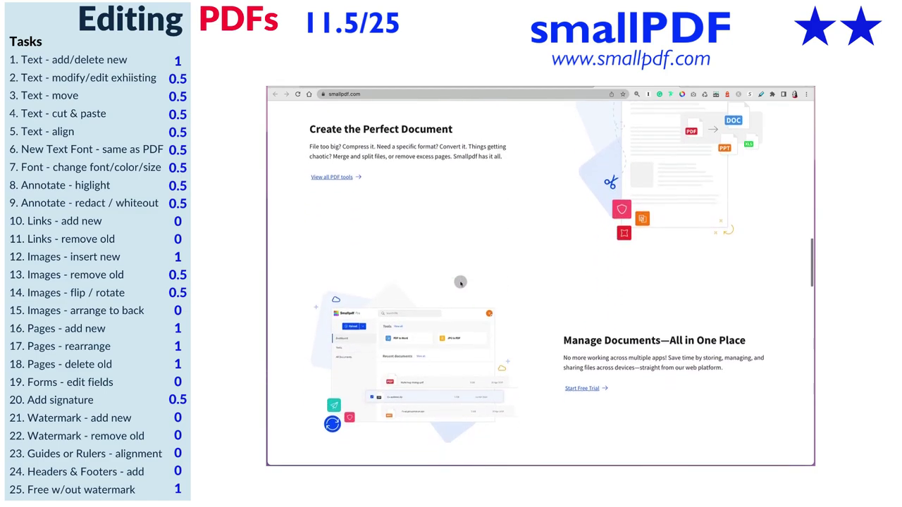
pyautogui.scroll(-5, 460, 282)
pyautogui.scroll(-6, 317, 424)
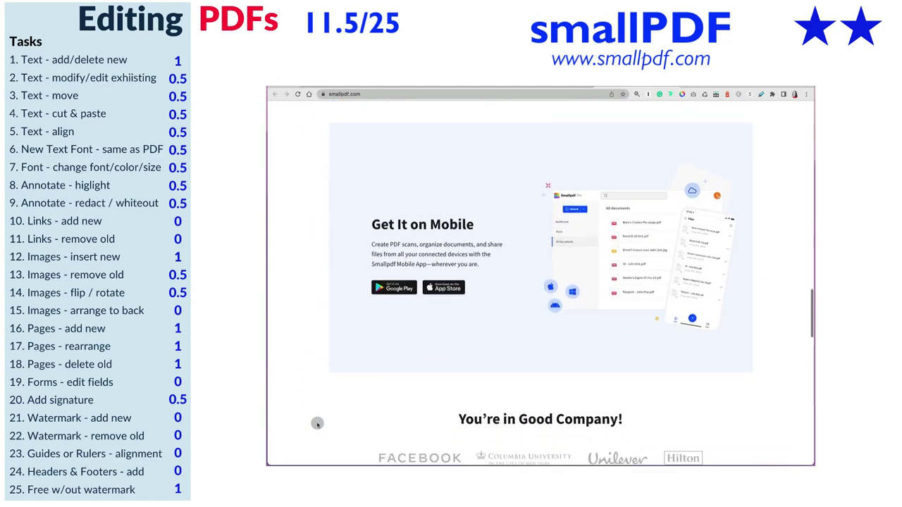
pyautogui.scroll(-8, 317, 423)
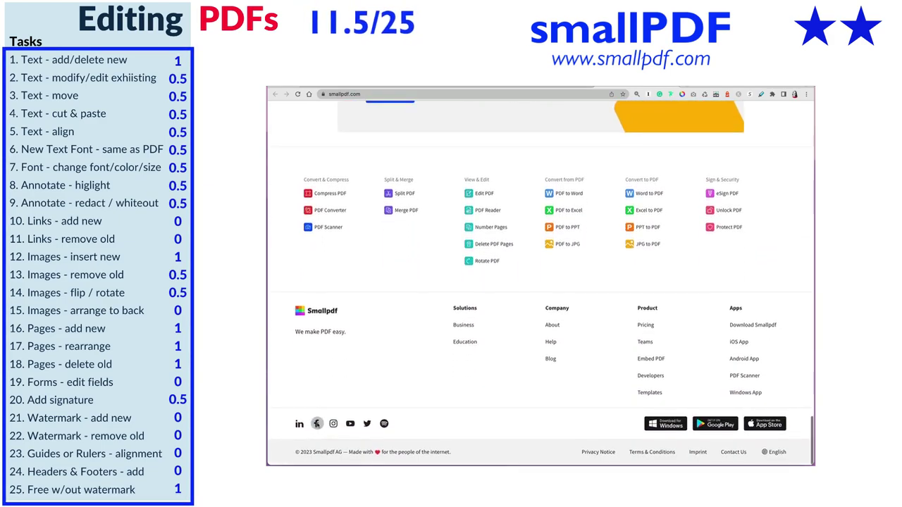
pyautogui.scroll(20, 317, 423)
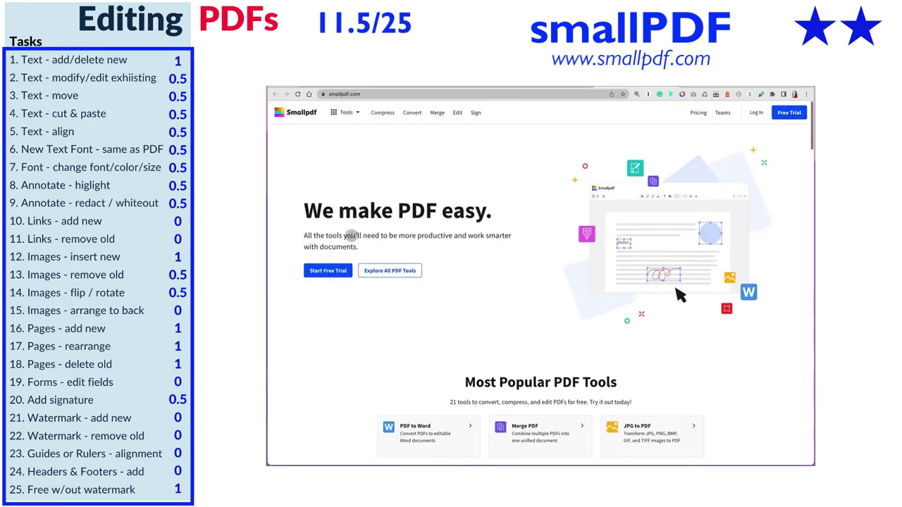
# Step: Open the Edit PDF tool page and review its feature descriptions down to the free trial offer
pyautogui.click(357, 113)
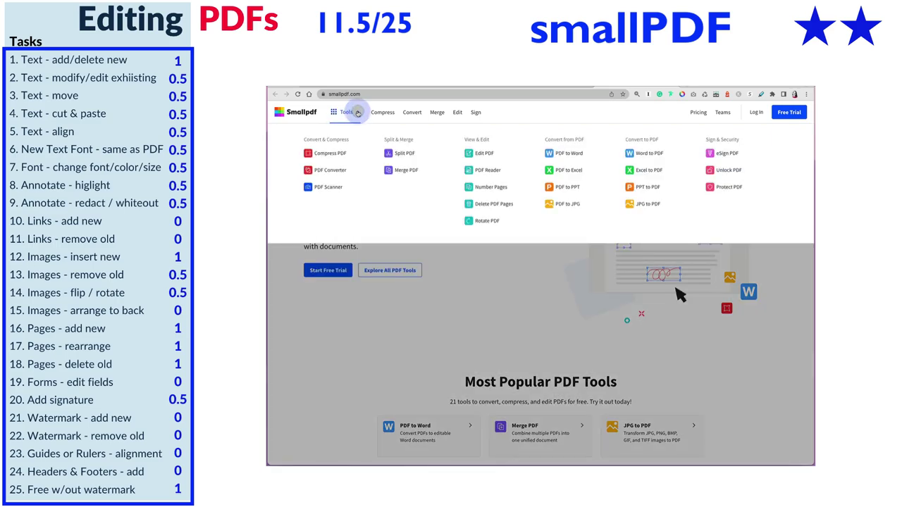
pyautogui.click(487, 154)
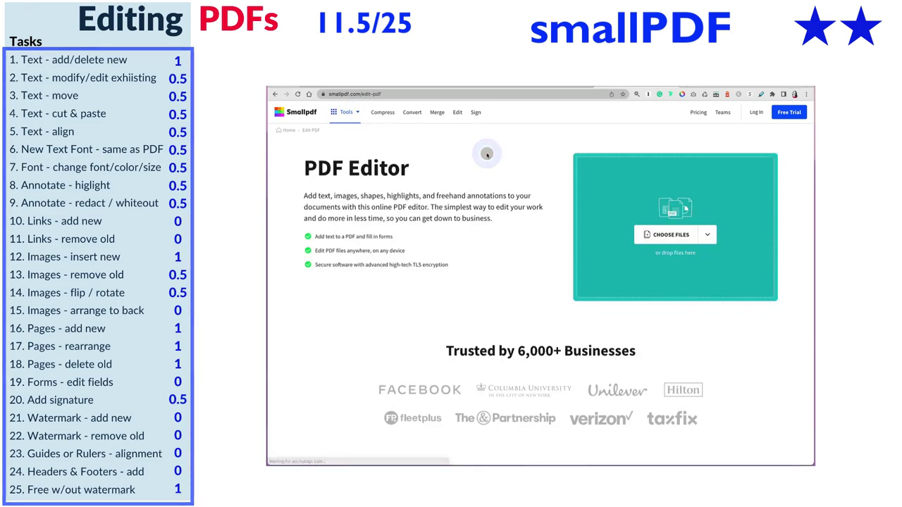
pyautogui.scroll(-15, 773, 411)
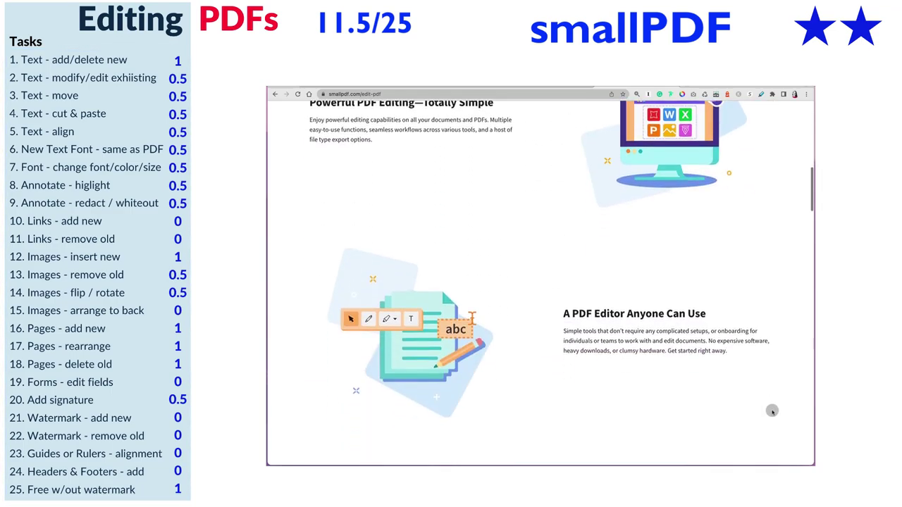
pyautogui.scroll(-10, 773, 411)
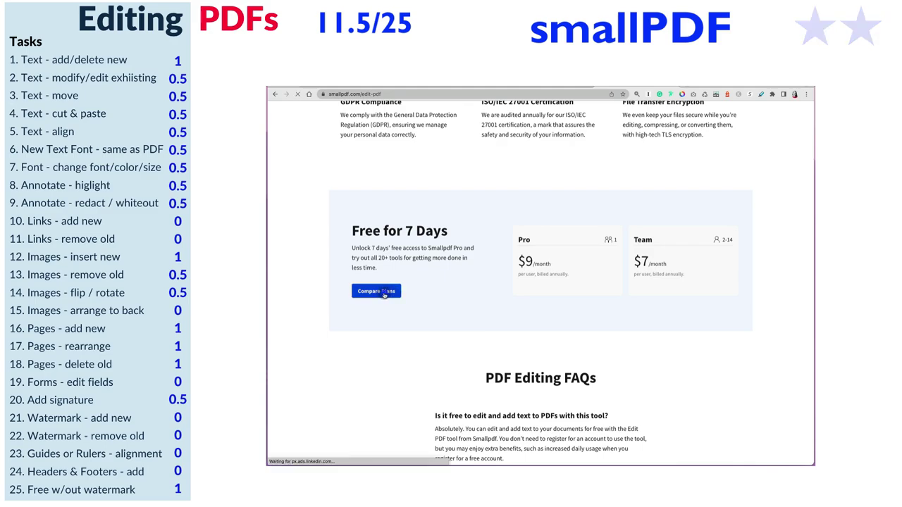
# Step: Compare the Free, Pro, Team and Business plans on the pricing page
pyautogui.click(376, 291)
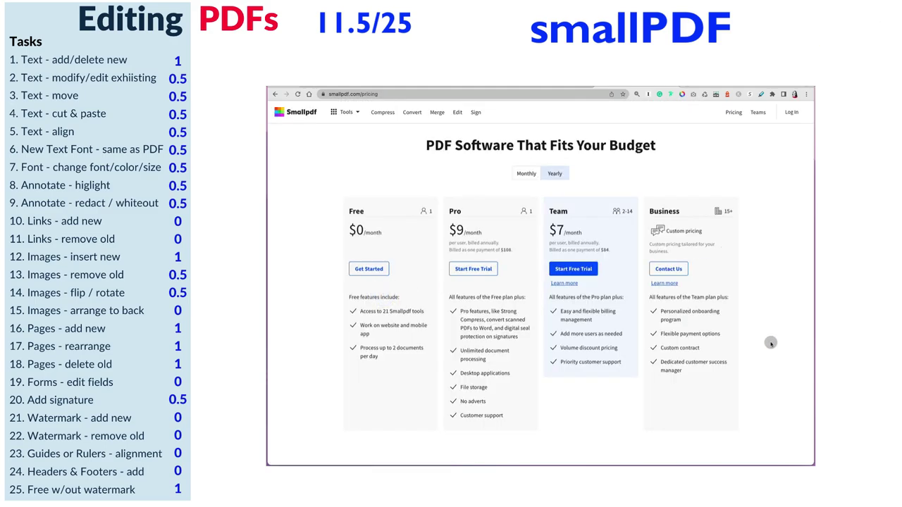
pyautogui.scroll(-1, 777, 384)
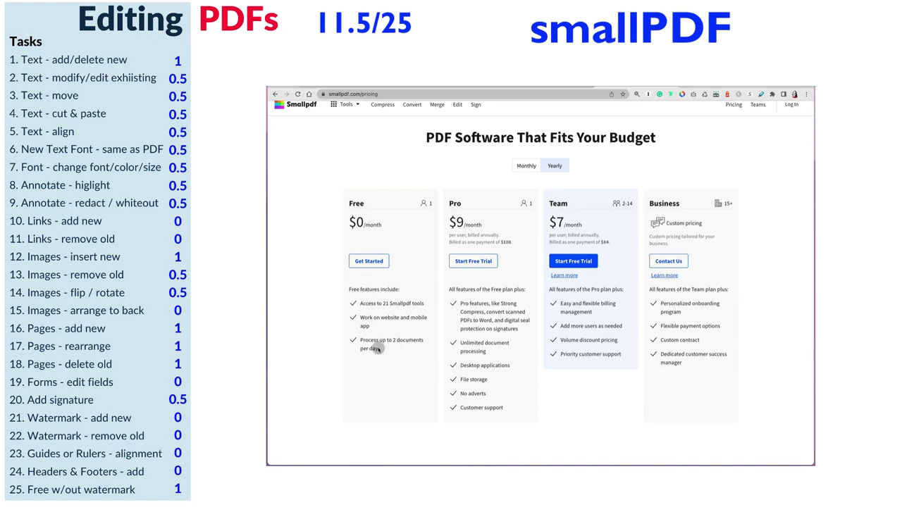
pyautogui.scroll(1, 542, 424)
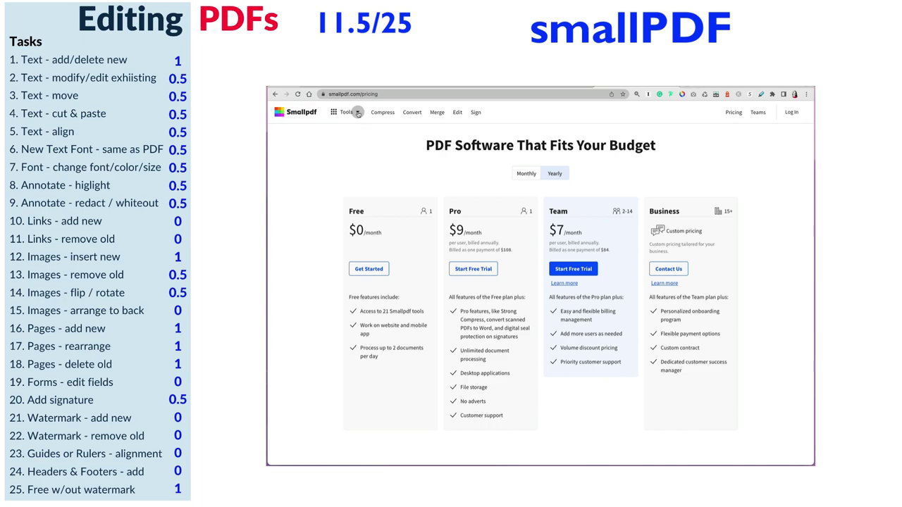
# Step: Go to the PDF Editor and upload the file "Edit PDF Acrobat Alternatives copy.pdf"
pyautogui.click(458, 114)
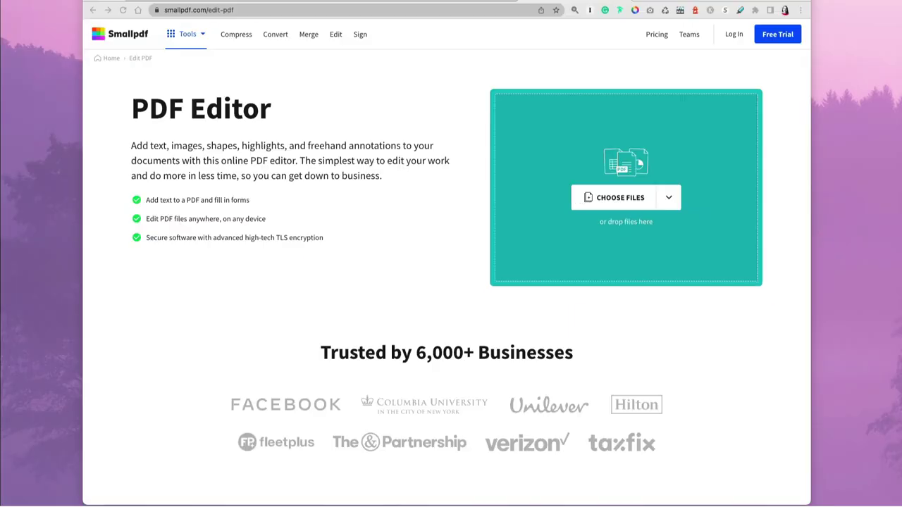
pyautogui.moveTo(709, 236); pyautogui.dragTo(660, 213)
pyautogui.moveTo(604, 169); pyautogui.dragTo(603, 168)
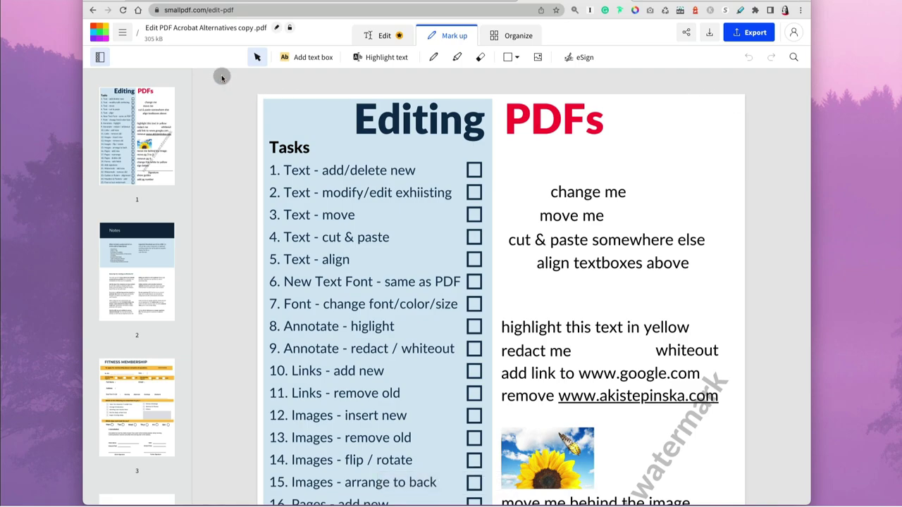
# Step: Examine the document's file commands, from creating and opening to saving, exporting, sharing and printing
pyautogui.click(123, 34)
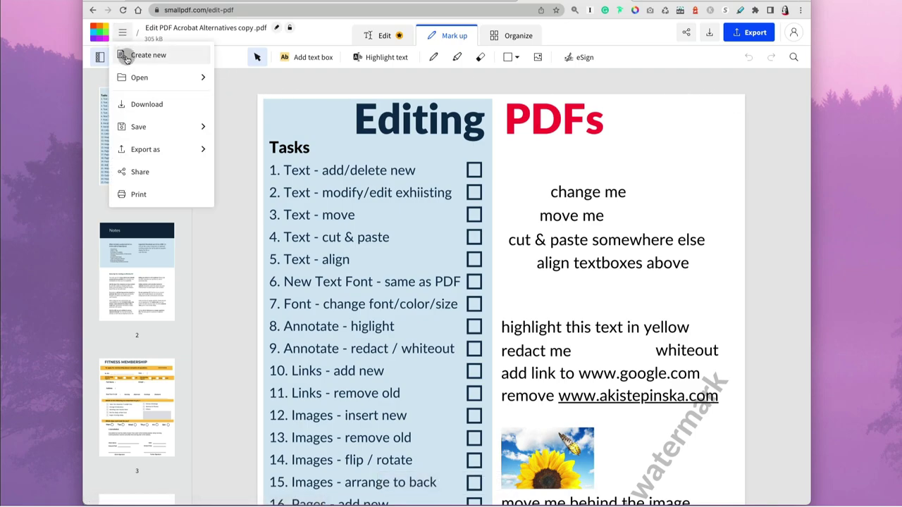
pyautogui.moveTo(128, 80)
pyautogui.moveTo(137, 130)
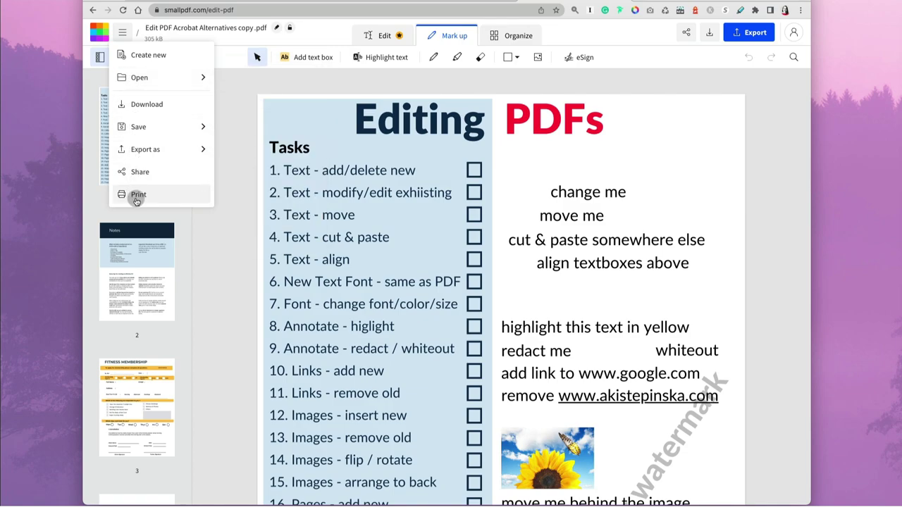
pyautogui.click(205, 217)
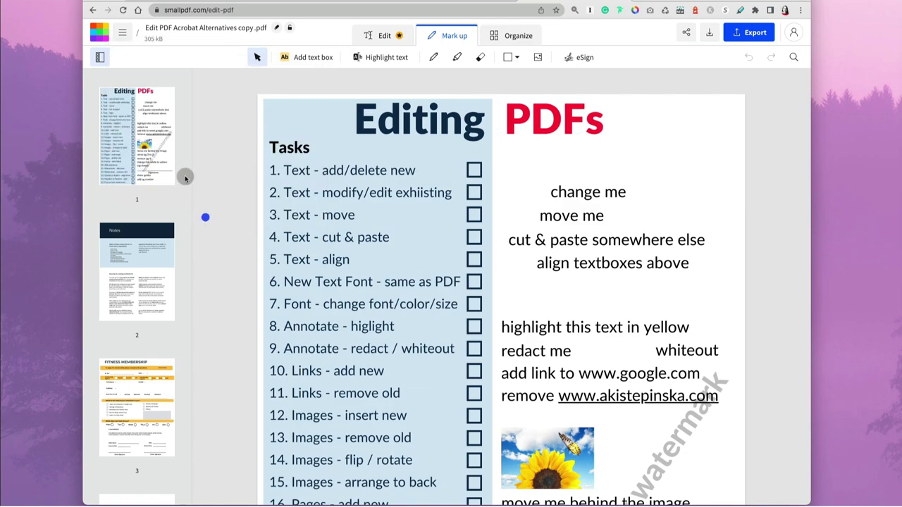
# Step: Hide and restore the page thumbnails, and look through the Edit, Mark up and Organize modes
pyautogui.click(101, 57)
pyautogui.click(101, 57)
pyautogui.click(373, 38)
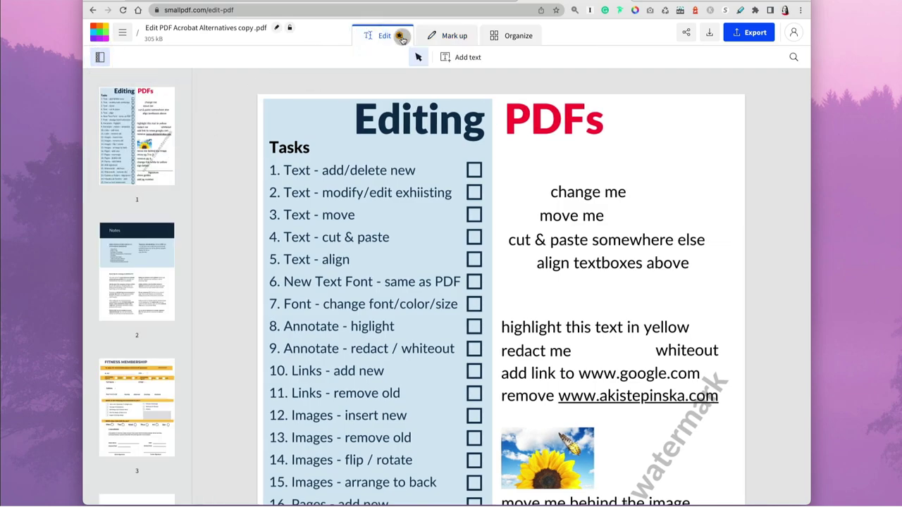
pyautogui.click(444, 38)
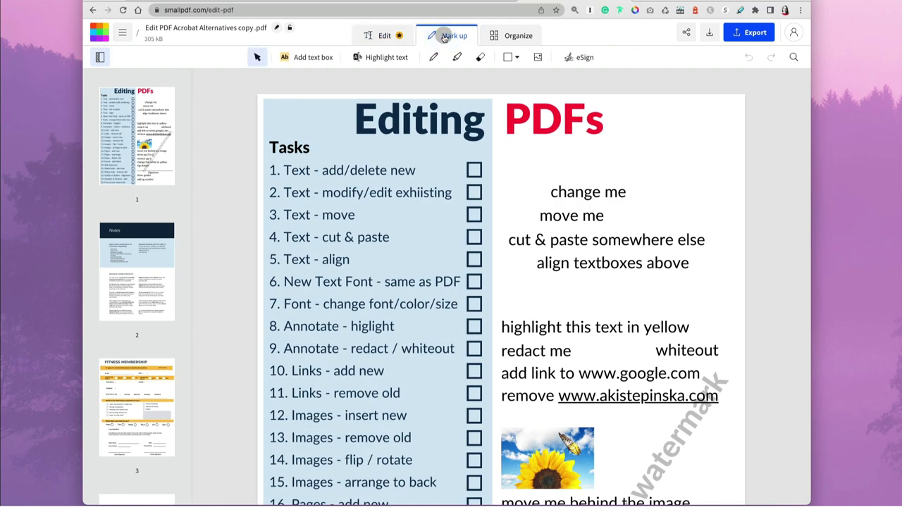
pyautogui.click(503, 38)
pyautogui.click(455, 37)
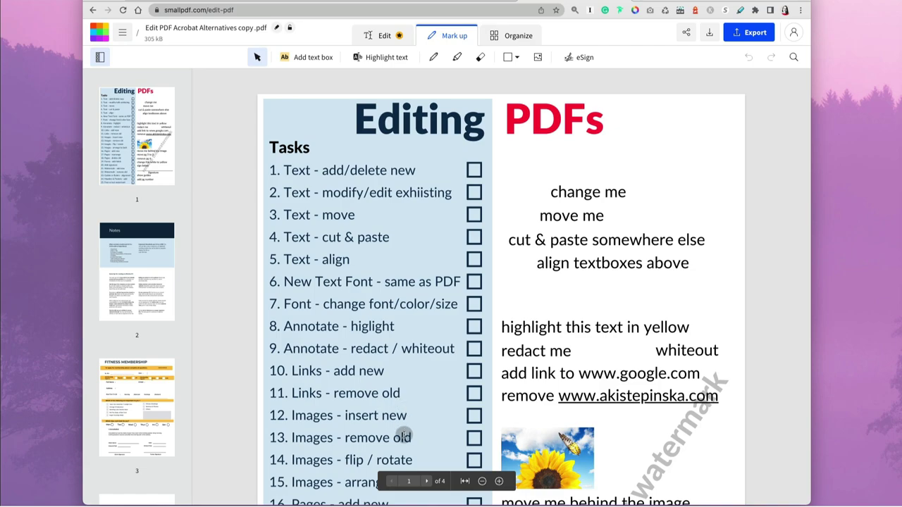
# Step: Page through the document to page 4 and fit the whole page in the view
pyautogui.click(426, 482)
pyautogui.click(426, 482)
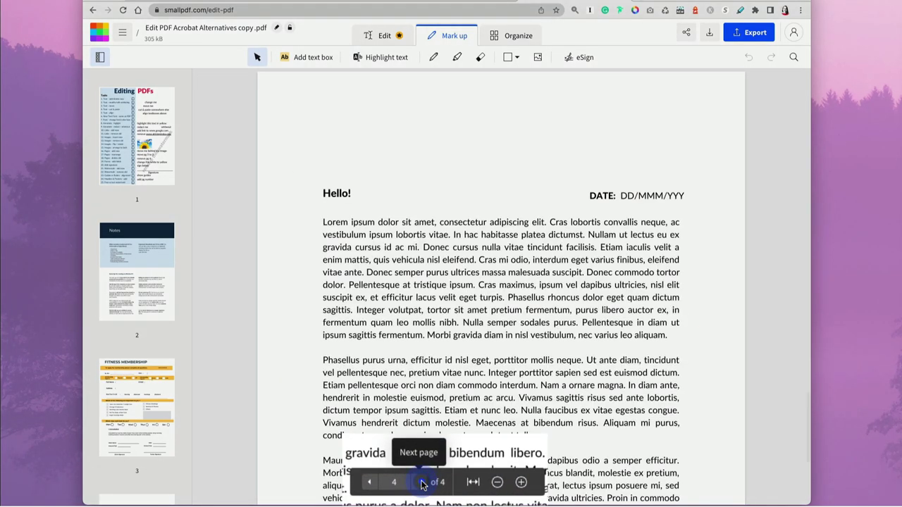
pyautogui.click(473, 483)
pyautogui.click(474, 483)
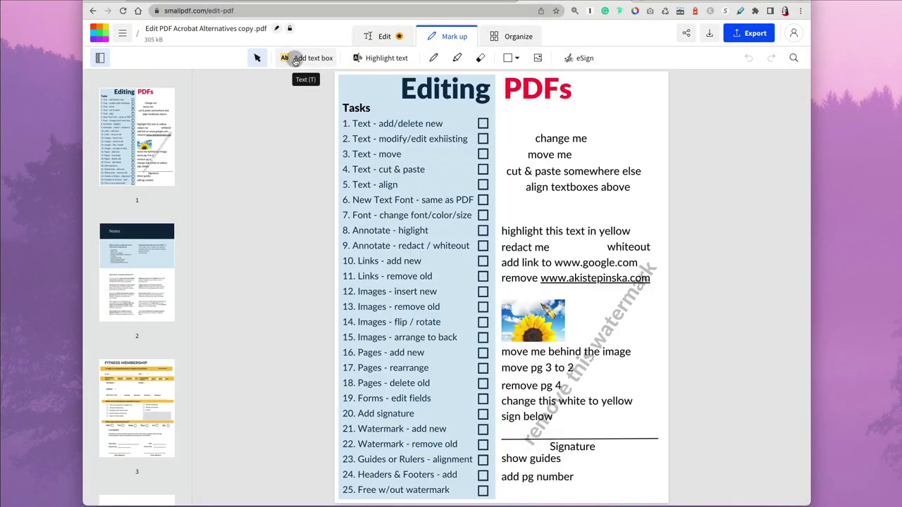
# Step: Add a text box reading "New Text Added" above "change me" on page 1, with no background colour
pyautogui.click(295, 60)
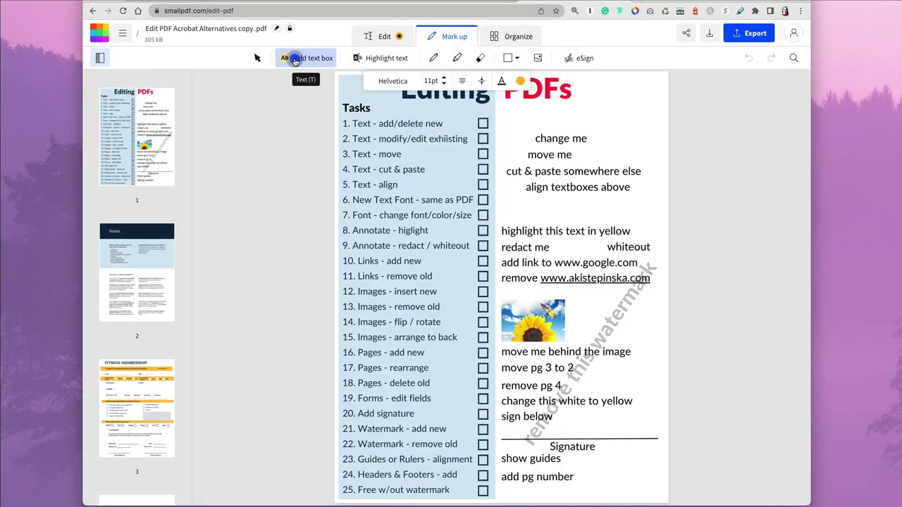
pyautogui.click(520, 112)
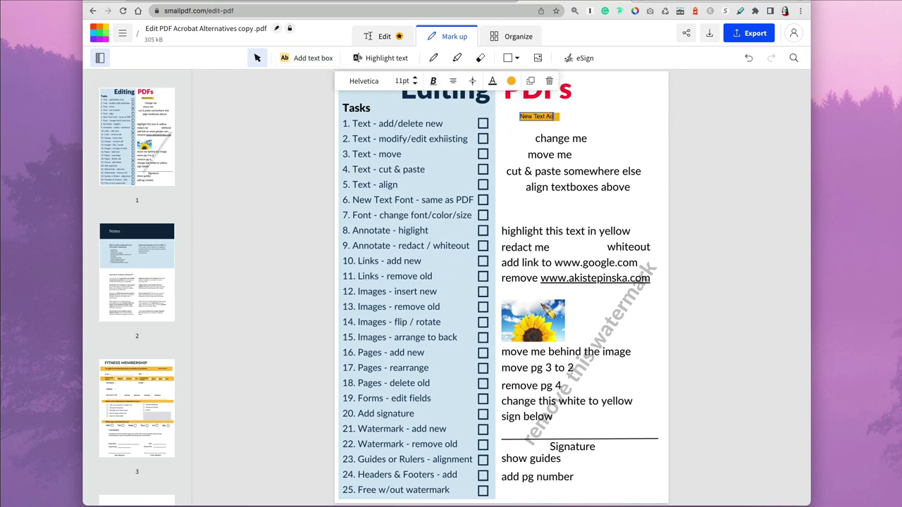
pyautogui.click(513, 81)
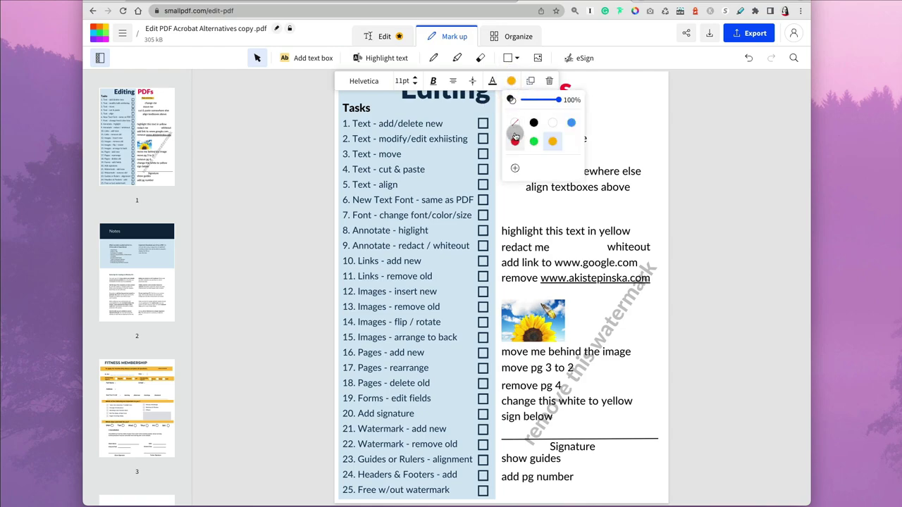
pyautogui.click(514, 125)
# Step: Set the font size of the "New Text Added" text to 27 pt
pyautogui.click(533, 116)
pyautogui.tripleClick(534, 116)
pyautogui.click(416, 78)
pyautogui.click(416, 78)
pyautogui.click(416, 78)
pyautogui.click(416, 78)
# Step: Add a custom deep blue and apply it as the colour of the "New Text Added" text
pyautogui.click(493, 81)
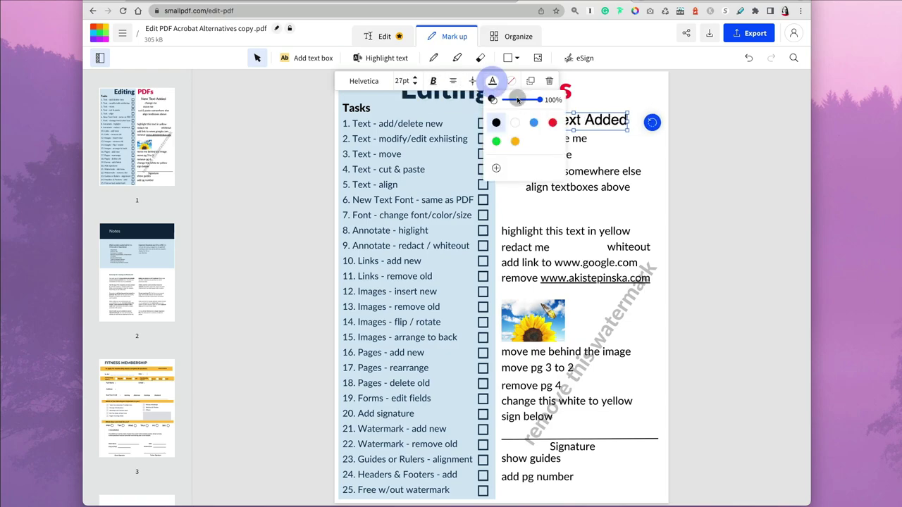
pyautogui.click(497, 166)
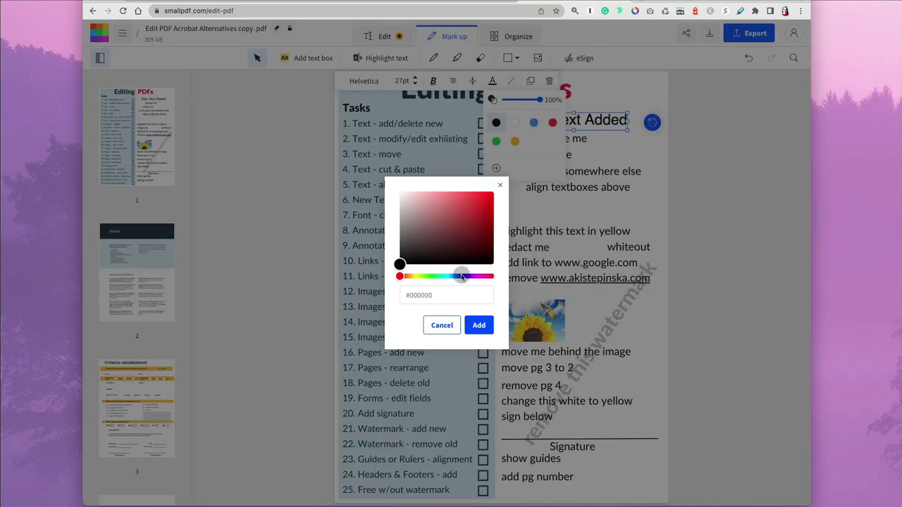
pyautogui.click(460, 276)
pyautogui.click(477, 200)
pyautogui.click(479, 325)
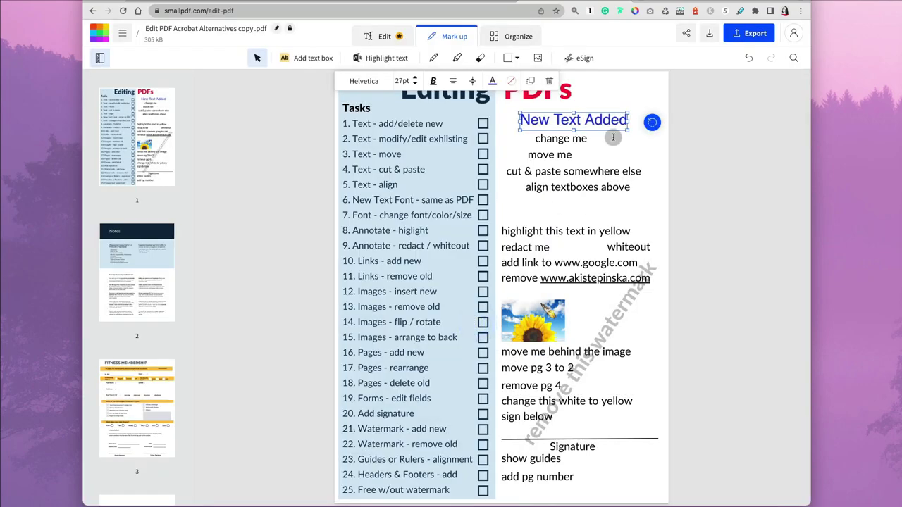
# Step: Enlarge the "New Text Added" box and try left, centre and right text alignment in it
pyautogui.scroll(1, 610, 129)
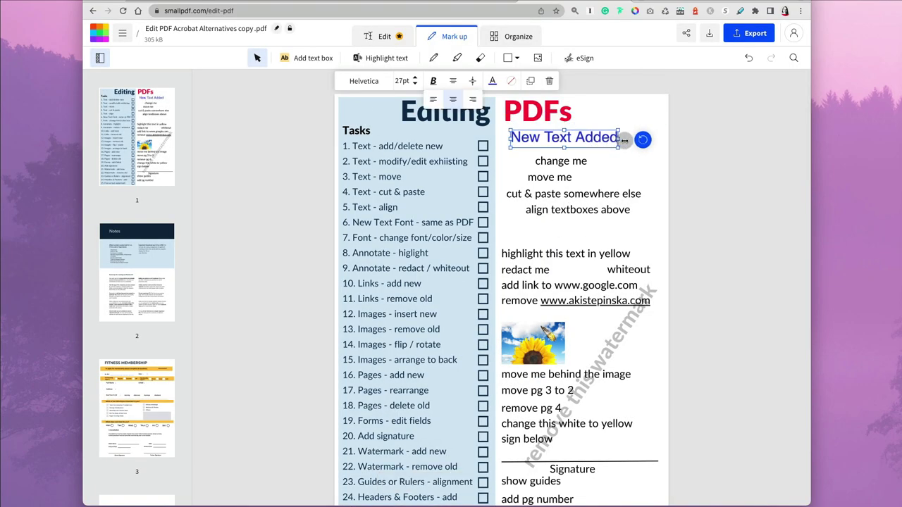
pyautogui.click(472, 82)
pyautogui.click(452, 81)
pyautogui.click(433, 99)
pyautogui.click(453, 100)
pyautogui.click(472, 100)
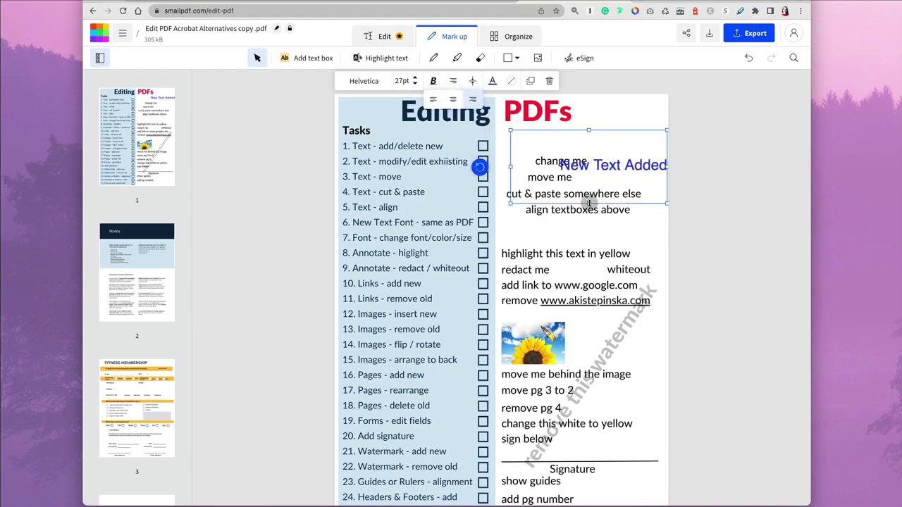
# Step: Try top vertical alignment in the "New Text Added" box and return it to middle
pyautogui.click(473, 80)
pyautogui.click(453, 99)
pyautogui.click(473, 99)
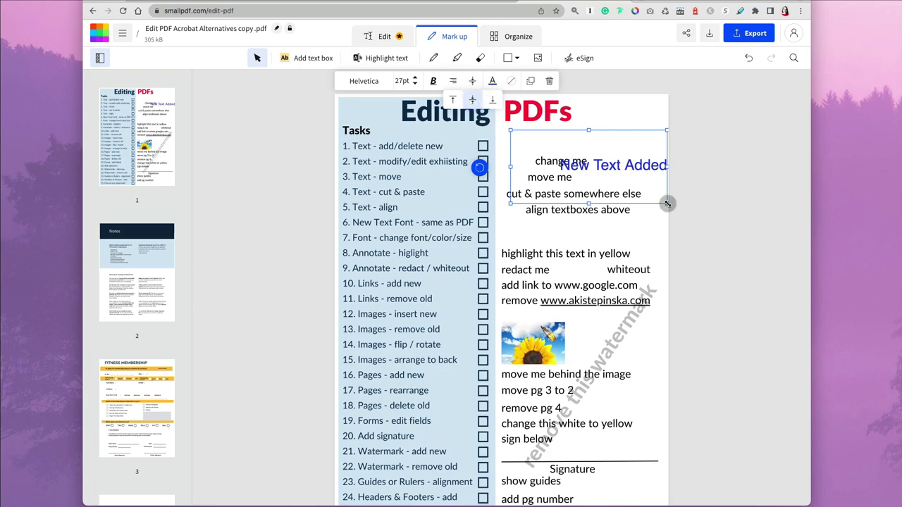
# Step: Left-align the "New Text Added" text and shrink its box to one line just below the red "PDFs" heading
pyautogui.moveTo(666, 204); pyautogui.dragTo(638, 138)
pyautogui.moveTo(585, 132); pyautogui.dragTo(565, 132)
pyautogui.click(564, 133)
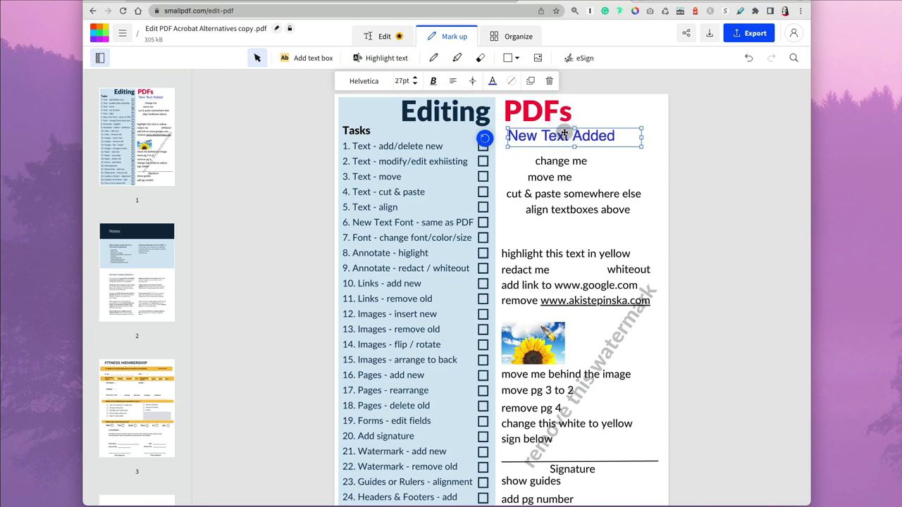
# Step: Duplicate the "New Text Added" box, place the copy directly below the original and deselect it
pyautogui.click(531, 81)
pyautogui.moveTo(548, 135); pyautogui.dragTo(546, 149)
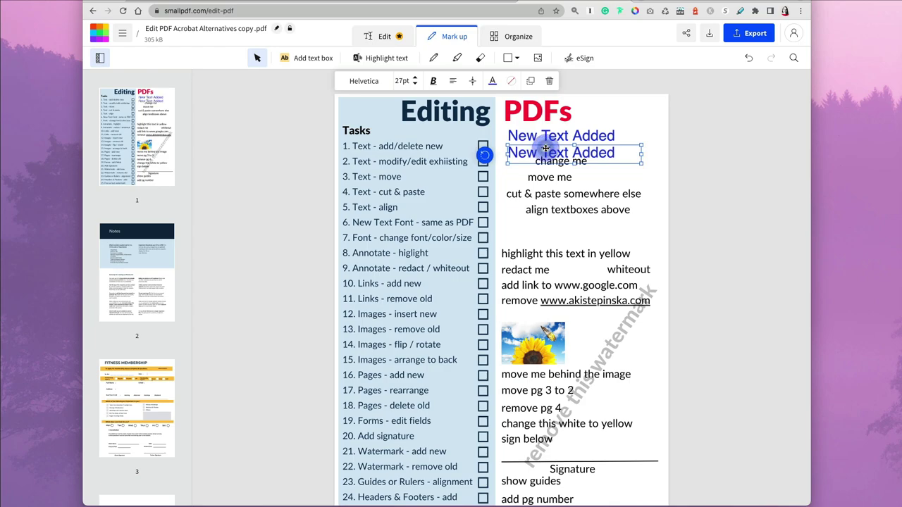
pyautogui.click(549, 177)
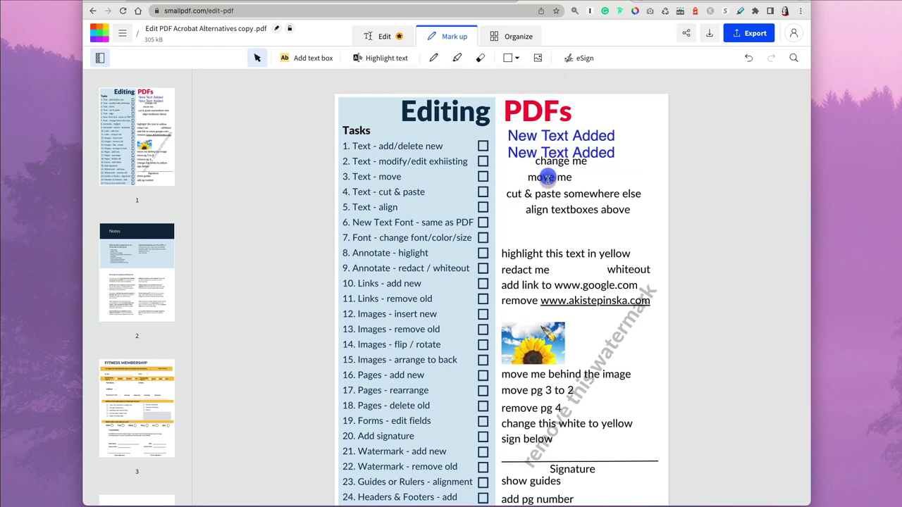
pyautogui.click(556, 245)
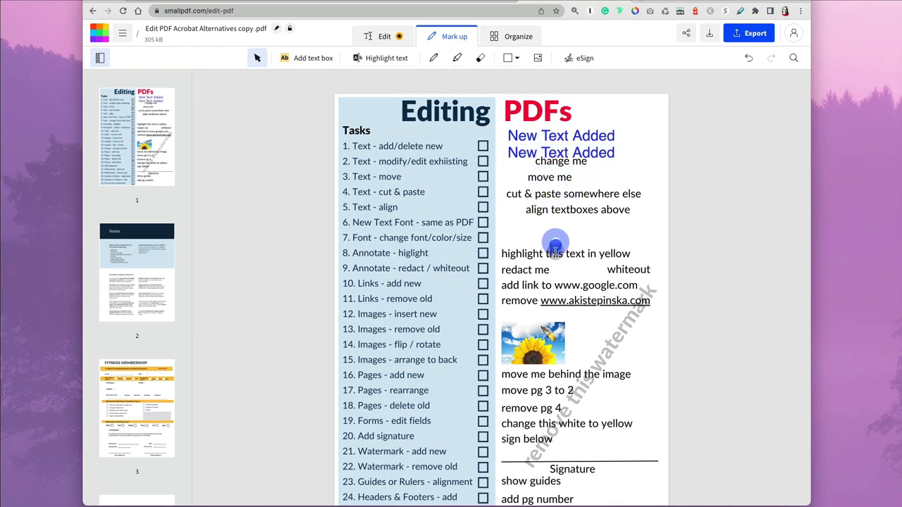
# Step: Highlight the line "highlight this text in yellow" with the yellow text highlighter
pyautogui.click(369, 58)
pyautogui.click(393, 95)
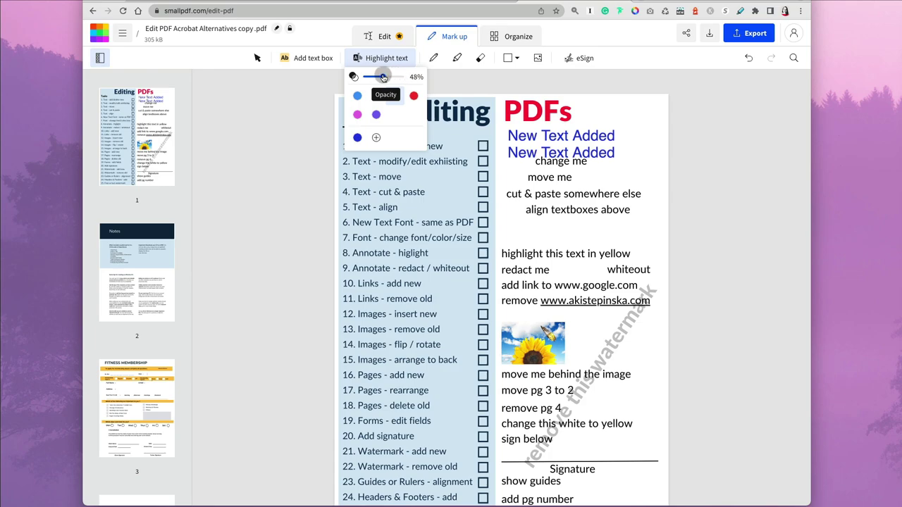
pyautogui.moveTo(502, 253); pyautogui.dragTo(626, 252)
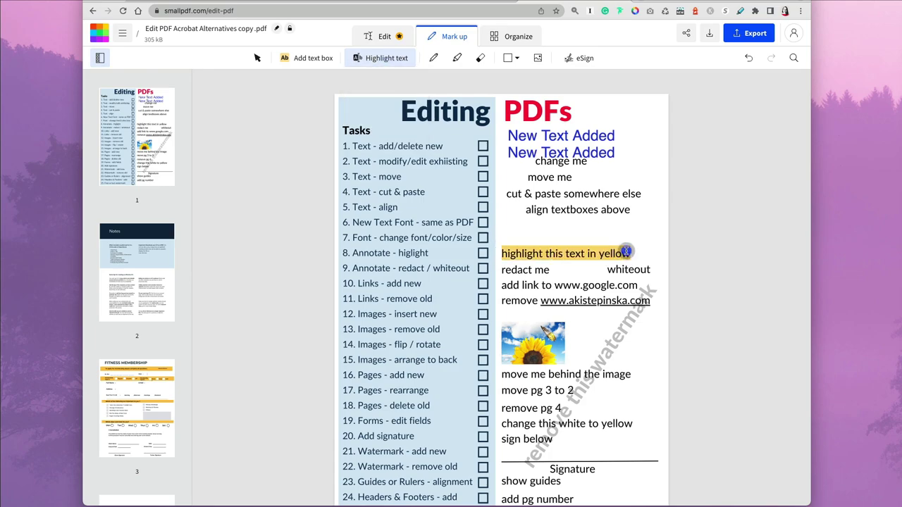
# Step: Draw a blue pencil loop around the "cut & paste" and "align textboxes" lines and a green highlighter stroke under the "remove" link line
pyautogui.click(435, 57)
pyautogui.click(473, 113)
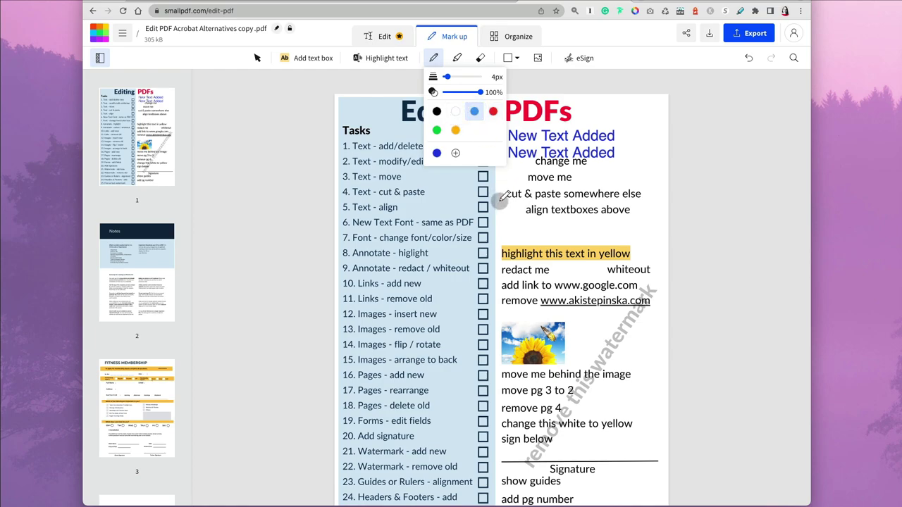
pyautogui.moveTo(527, 224); pyautogui.dragTo(533, 225)
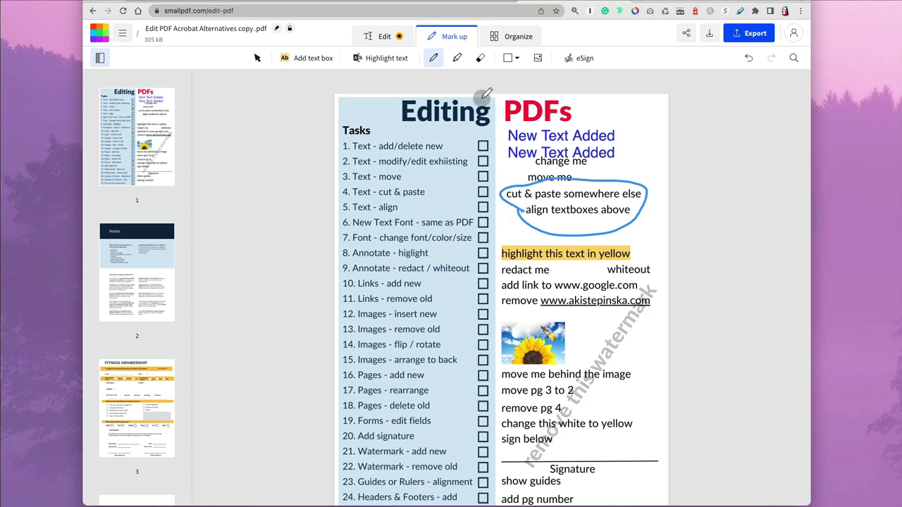
pyautogui.click(457, 58)
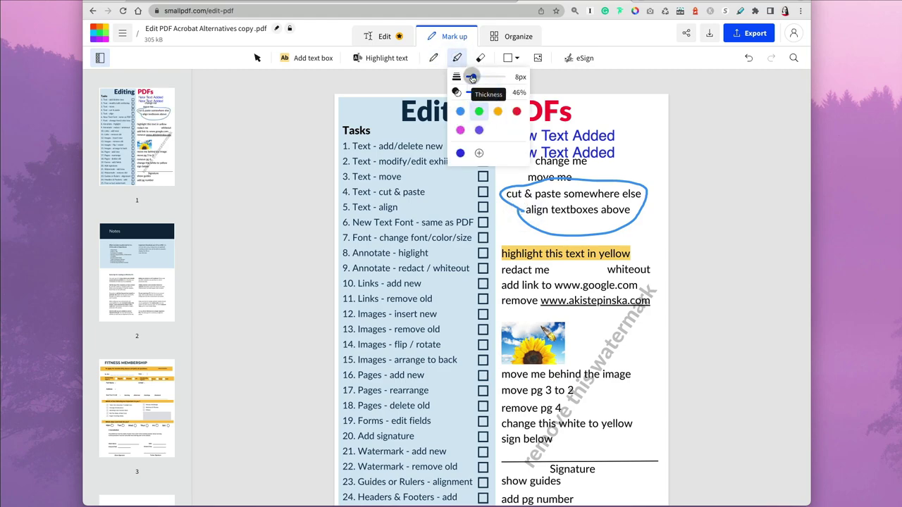
pyautogui.click(508, 304)
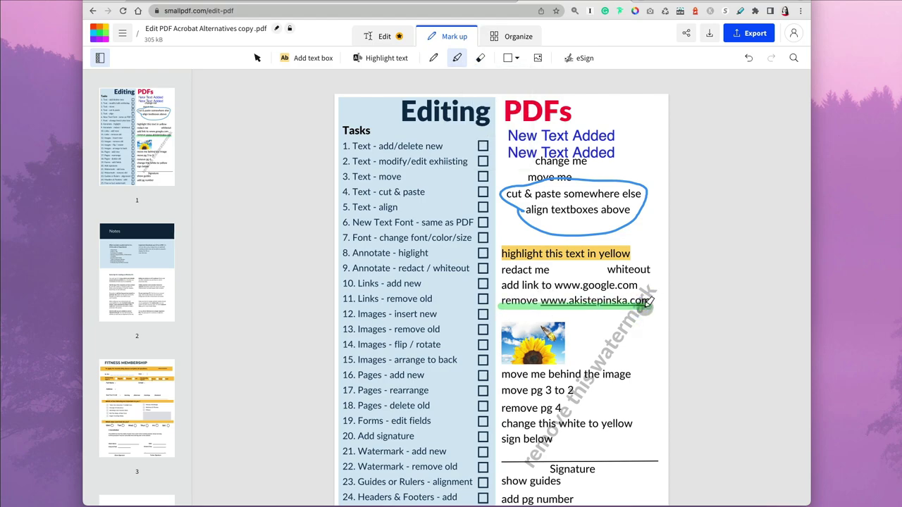
# Step: Erase the blue loop and green stroke with the eraser, and try erasing the yellow text highlight as well
pyautogui.click(480, 58)
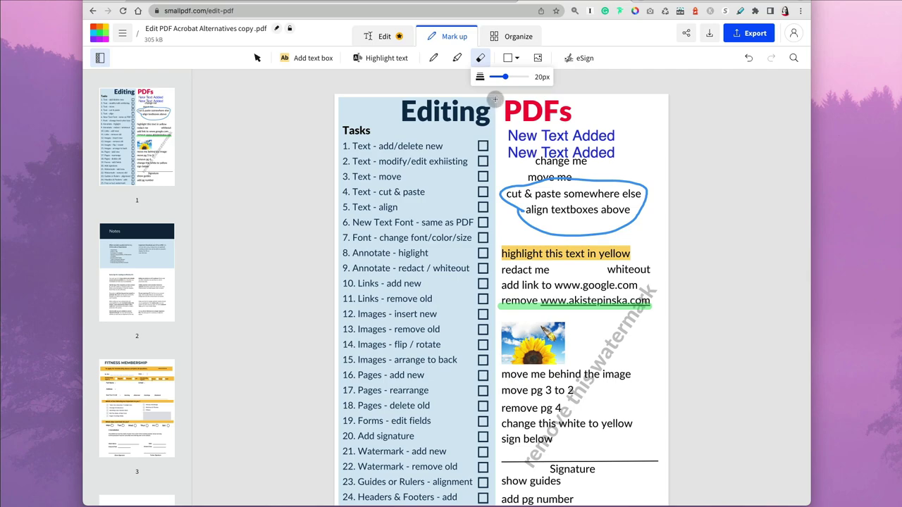
pyautogui.moveTo(576, 285)
pyautogui.mouseDown()
pyautogui.moveTo(645, 299)
pyautogui.moveTo(564, 331)
pyautogui.moveTo(514, 261)
pyautogui.moveTo(537, 176)
pyautogui.moveTo(590, 243)
pyautogui.moveTo(535, 144)
pyautogui.moveTo(487, 146)
pyautogui.mouseUp()
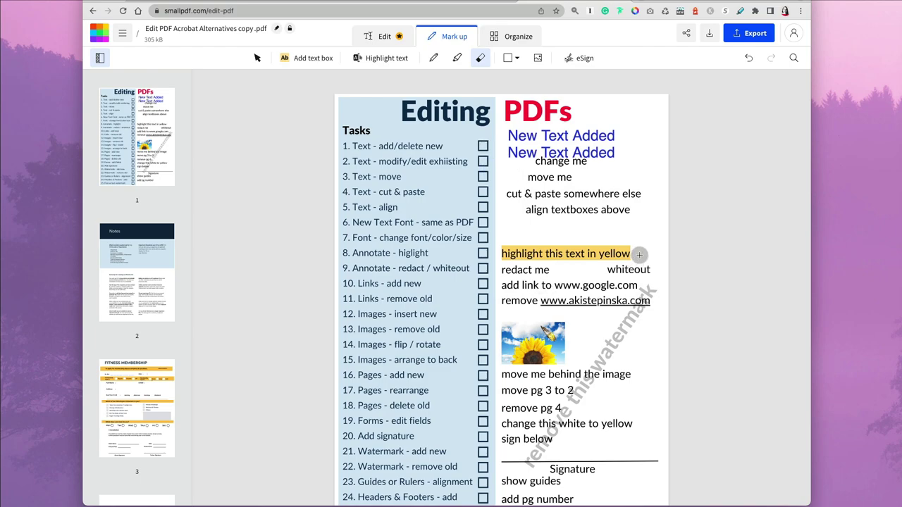
pyautogui.moveTo(640, 255)
pyautogui.mouseDown()
pyautogui.moveTo(542, 275)
pyautogui.moveTo(475, 244)
pyautogui.moveTo(564, 251)
pyautogui.mouseUp()
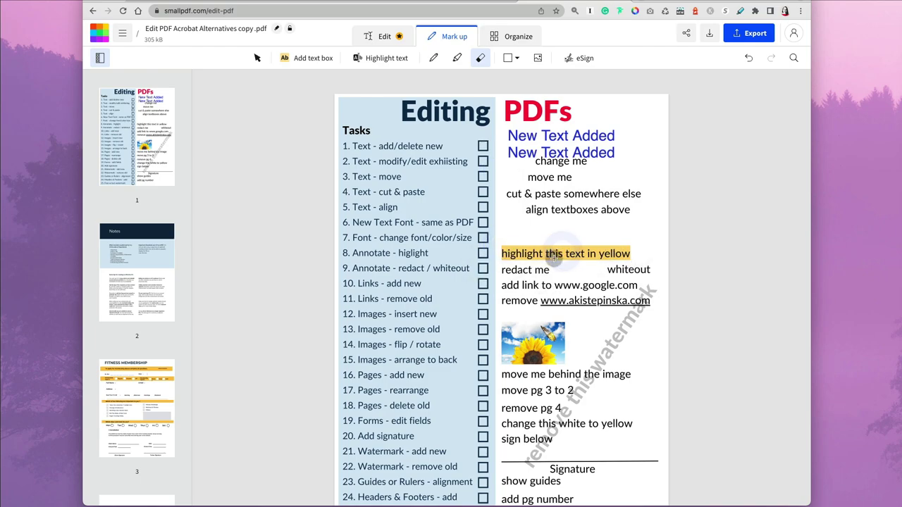
# Step: Draw a red rectangle around the "cut & paste somewhere else" and "align textboxes above" lines and set its border opacity to 86%
pyautogui.click(513, 58)
pyautogui.click(517, 79)
pyautogui.moveTo(499, 179); pyautogui.dragTo(661, 226)
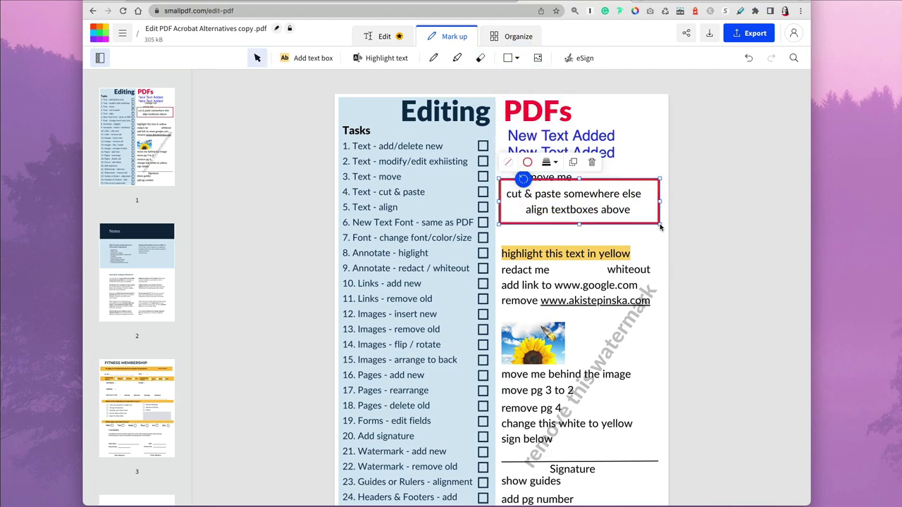
pyautogui.click(520, 167)
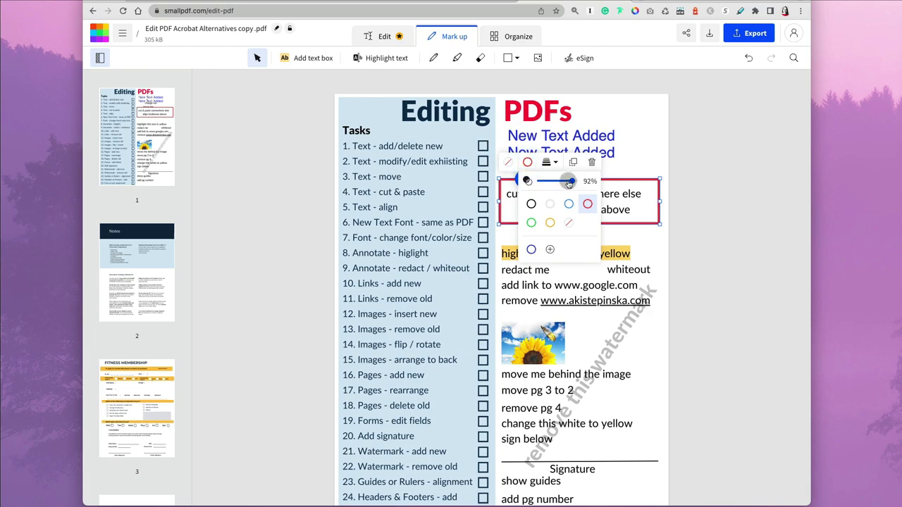
pyautogui.moveTo(574, 182); pyautogui.dragTo(561, 183)
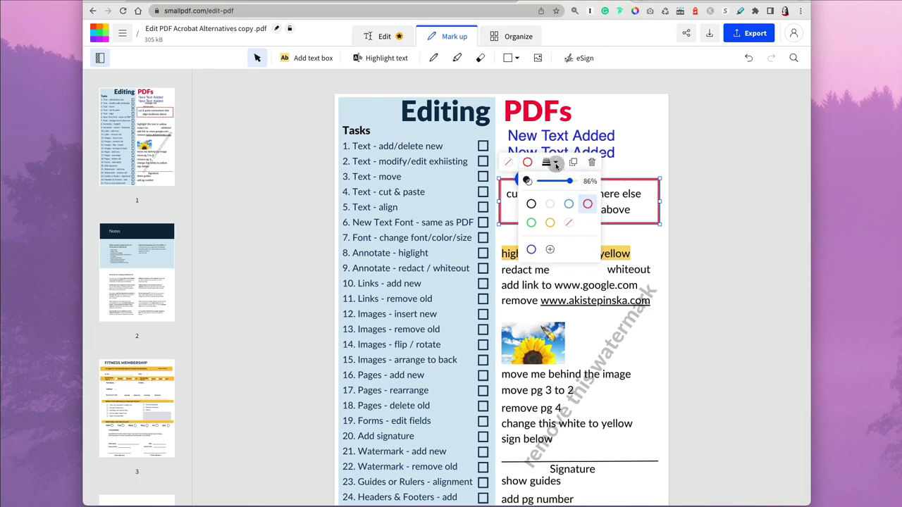
# Step: Try a thick border on the red rectangle, thin it again, and place a duplicate around the "highlight this text" and "redact me" lines
pyautogui.click(556, 164)
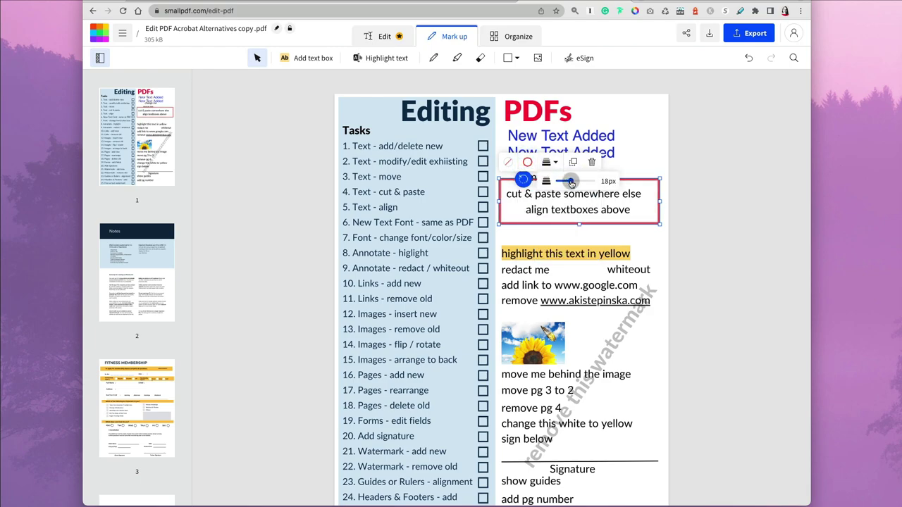
pyautogui.click(581, 183)
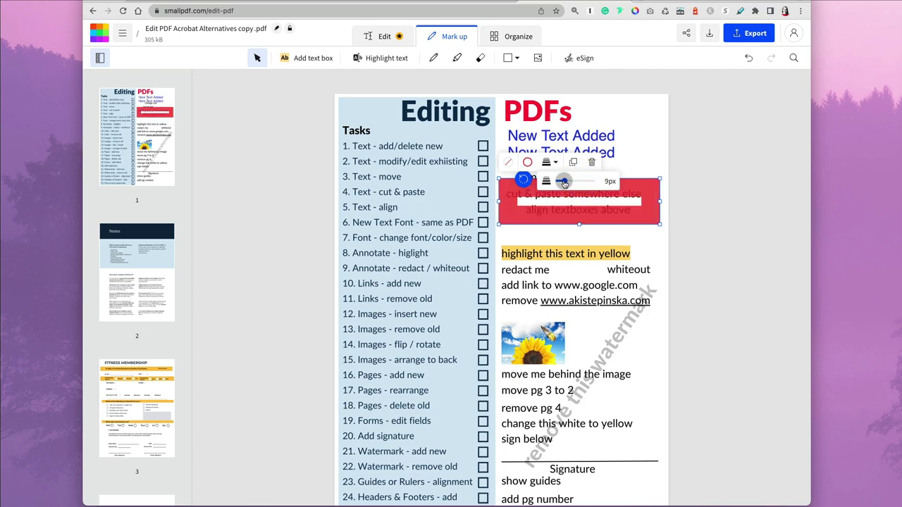
pyautogui.moveTo(564, 183); pyautogui.dragTo(560, 184)
pyautogui.click(573, 163)
pyautogui.moveTo(577, 229); pyautogui.dragTo(571, 282)
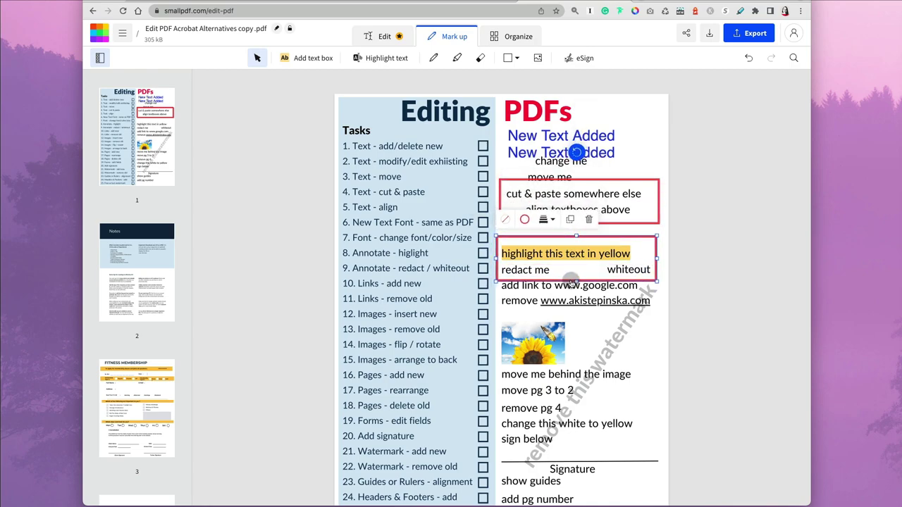
# Step: Insert the image iPhone-City-Photography-AkiS-097.jpg, shrink it to about the sunflower's size and place it to the right of the sunflower picture
pyautogui.click(539, 59)
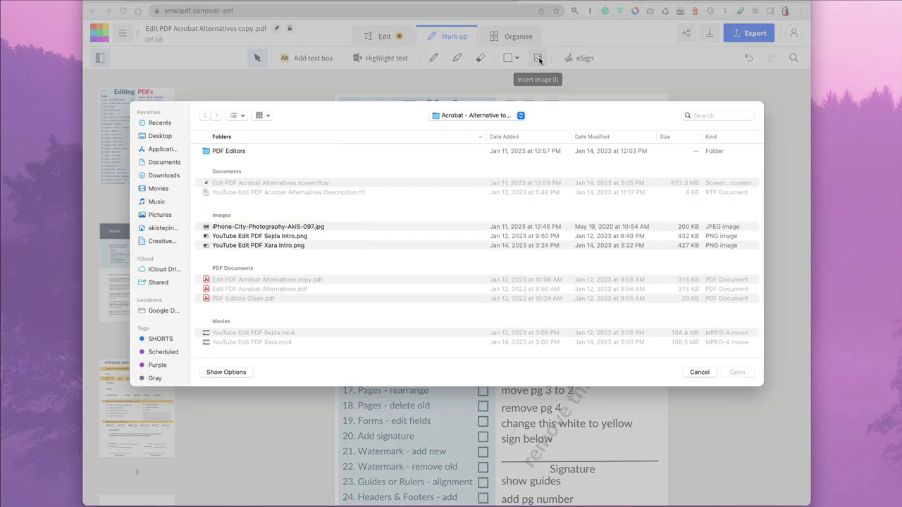
pyautogui.doubleClick(313, 227)
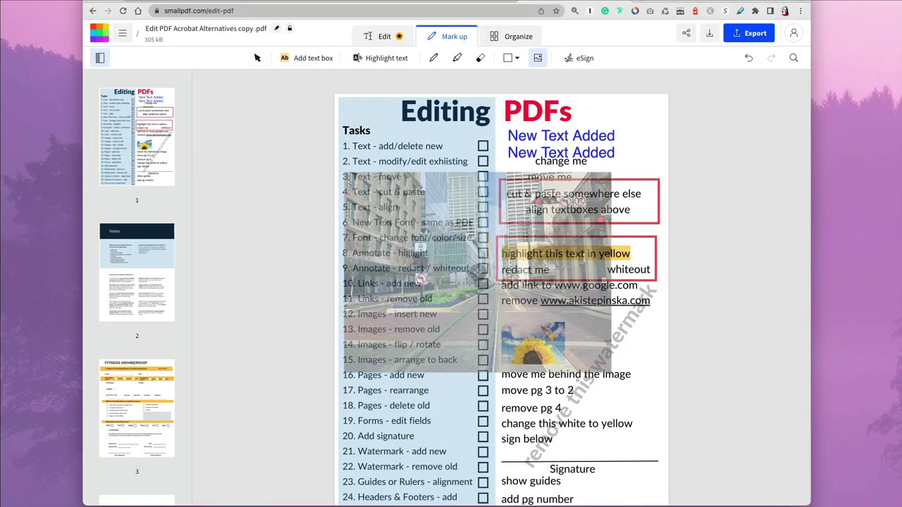
pyautogui.moveTo(612, 372); pyautogui.dragTo(522, 224)
pyautogui.moveTo(447, 244); pyautogui.dragTo(613, 332)
pyautogui.scroll(-1, 635, 436)
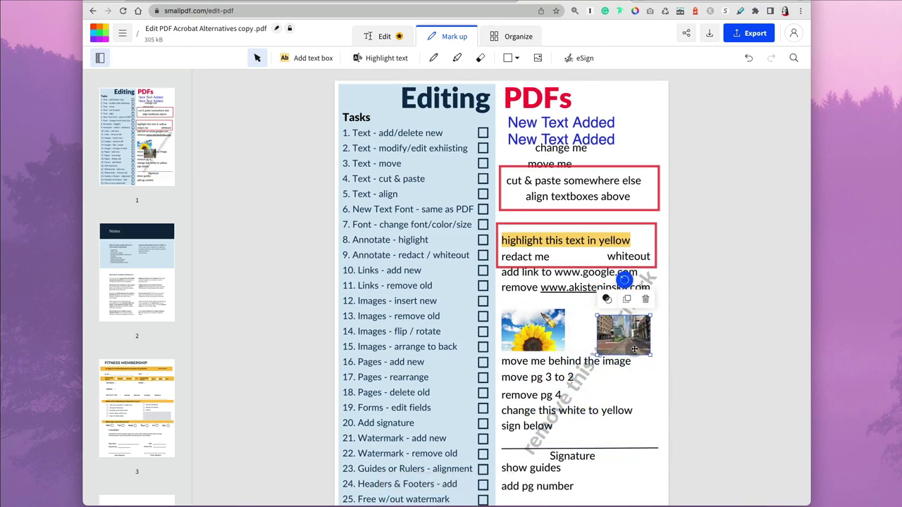
# Step: Rotate the city photo slightly counterclockwise, lower its opacity to about 59% and deselect it
pyautogui.moveTo(603, 279); pyautogui.dragTo(620, 308)
pyautogui.click(593, 289)
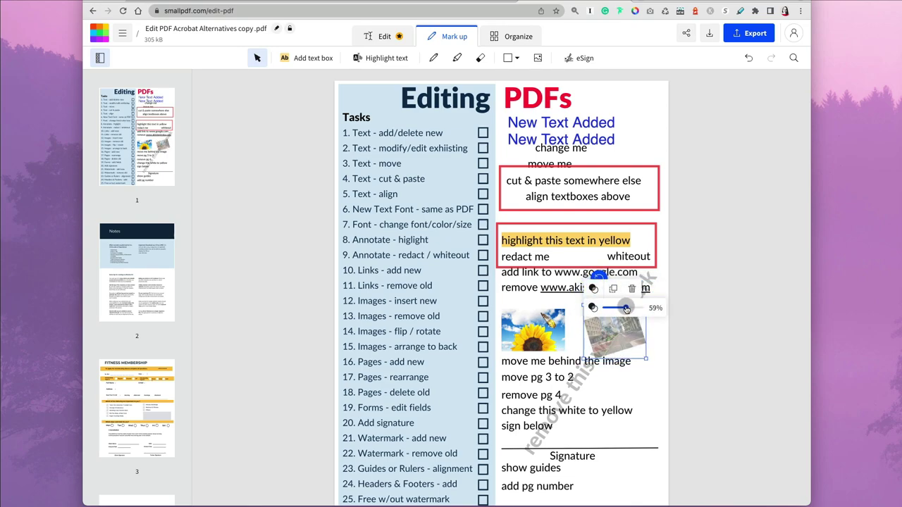
pyautogui.click(642, 371)
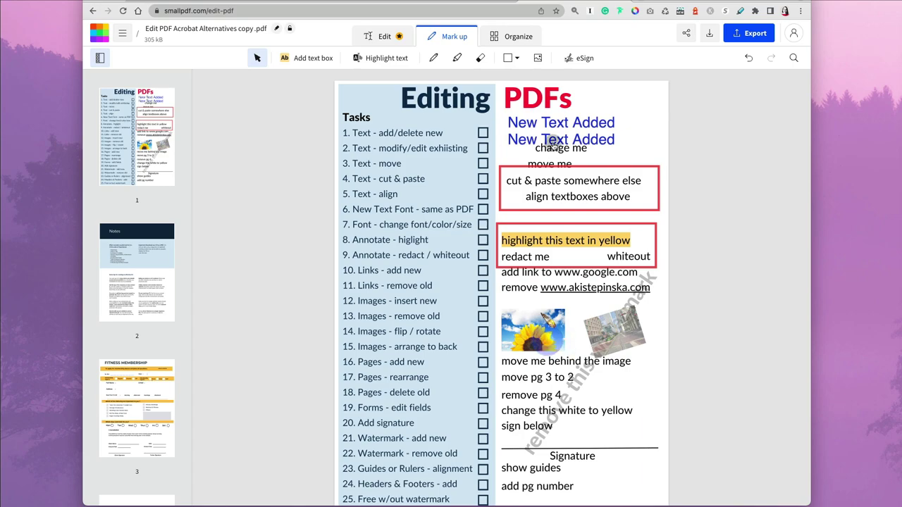
# Step: Organize the pages by moving the plain text page ahead of the Fitness Membership form and placing a new blank page between them
pyautogui.click(513, 36)
pyautogui.moveTo(573, 157); pyautogui.dragTo(462, 163)
pyautogui.click(719, 147)
pyautogui.click(729, 169)
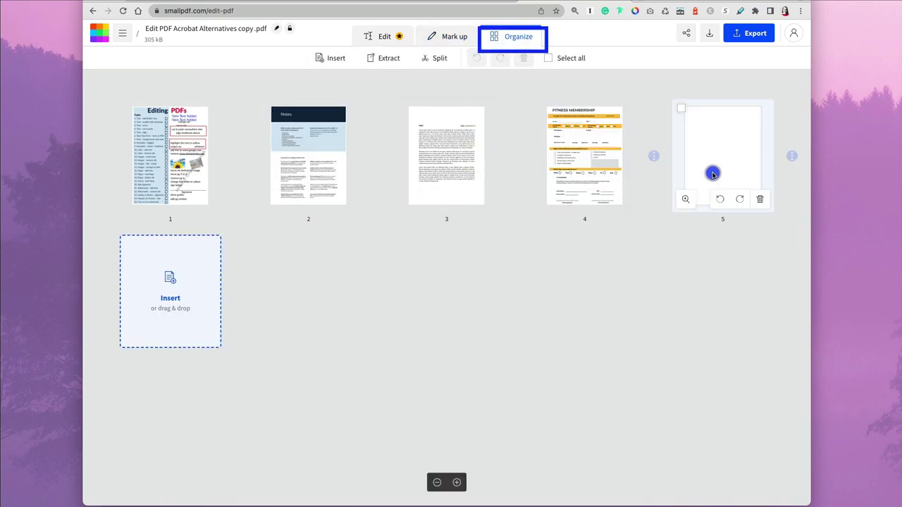
pyautogui.moveTo(745, 165); pyautogui.dragTo(551, 146)
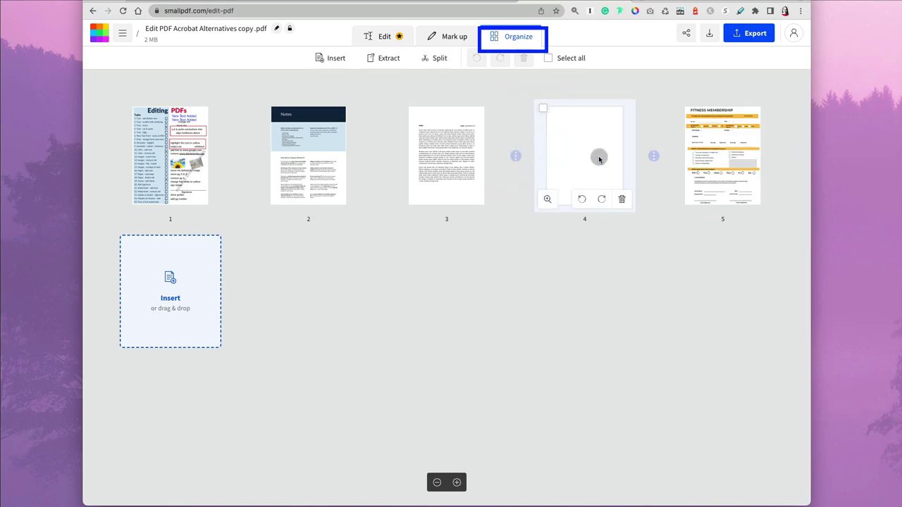
# Step: Select pages 3 and 4, and delete the Notes page on page 2
pyautogui.click(597, 158)
pyautogui.click(470, 161)
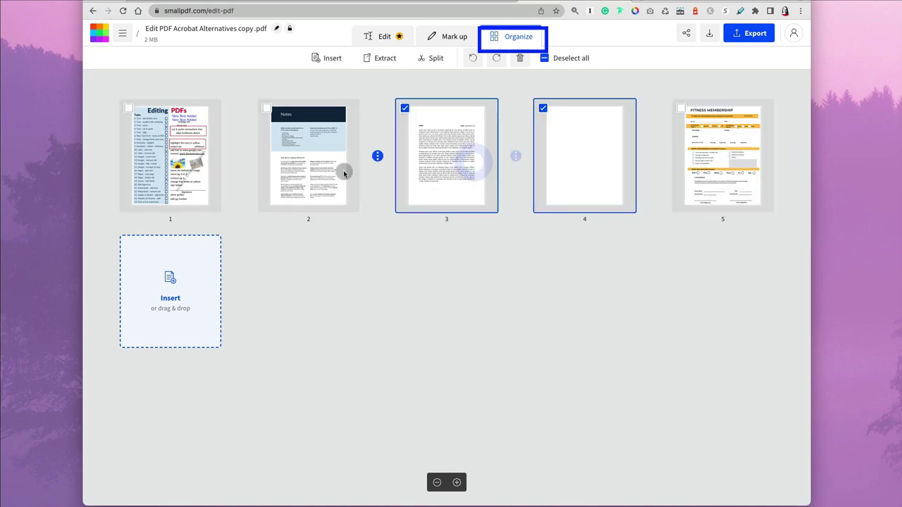
pyautogui.click(346, 200)
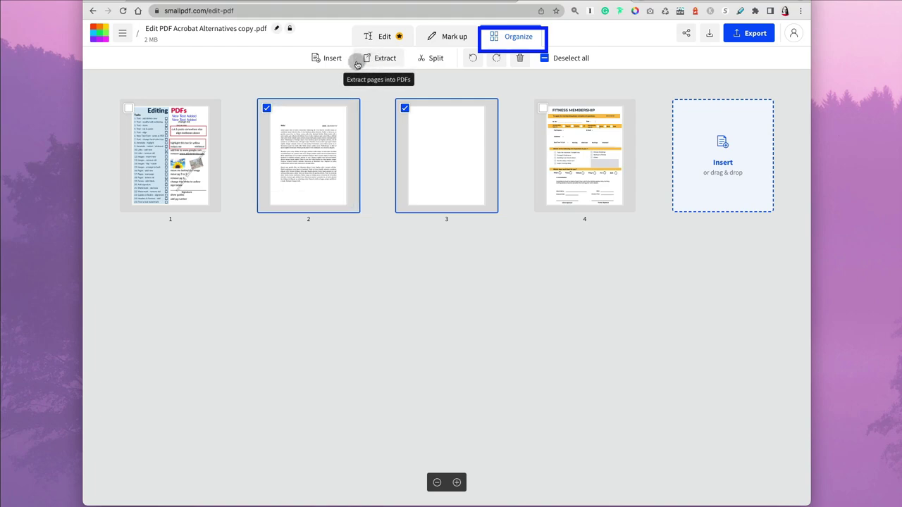
# Step: Insert a blank page between pages 1 and 2
pyautogui.click(327, 60)
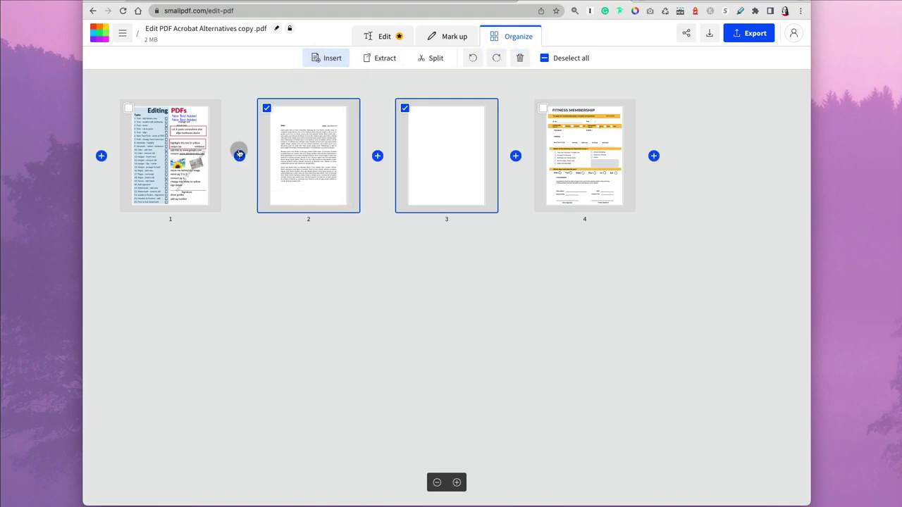
pyautogui.click(239, 155)
pyautogui.click(253, 202)
# Step: Set up a split of the document after page 2 and cancel it
pyautogui.click(377, 156)
pyautogui.click(389, 226)
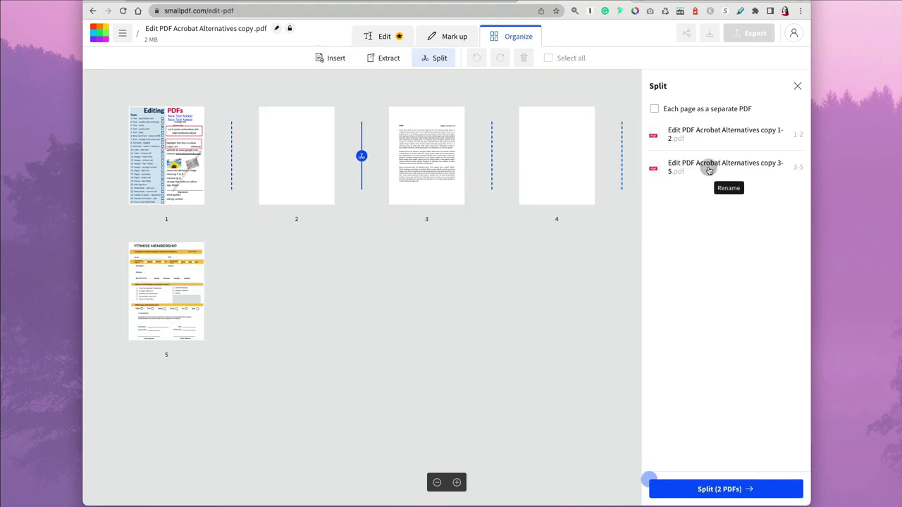
pyautogui.click(797, 86)
pyautogui.click(530, 292)
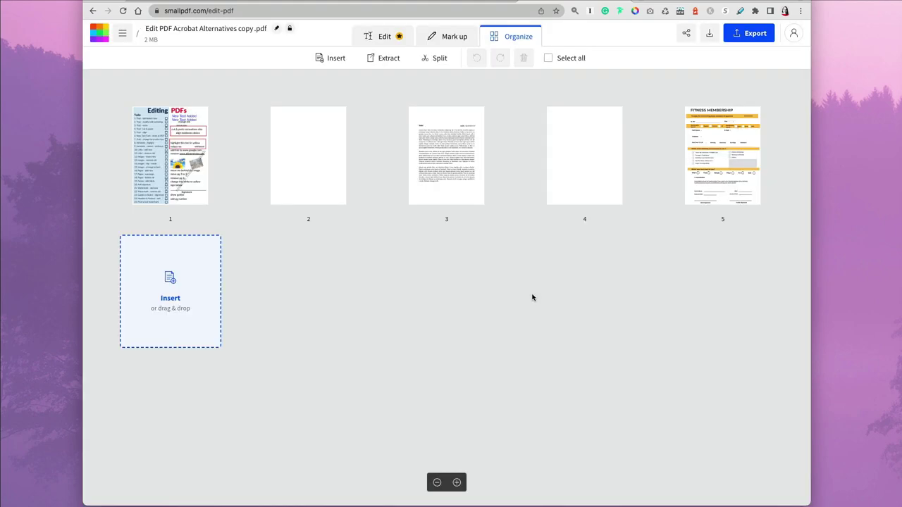
# Step: Try choosing page 1 for extraction into a separate PDF and clear the selection
pyautogui.click(387, 58)
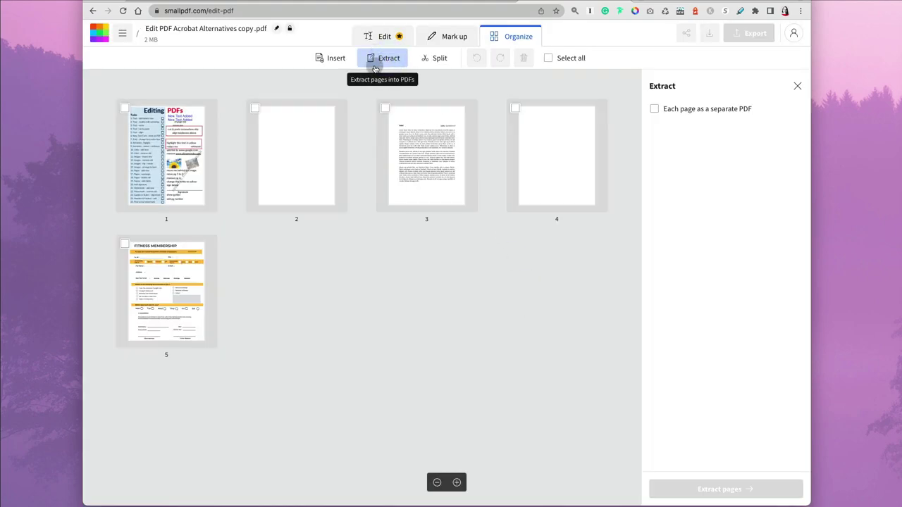
pyautogui.click(125, 110)
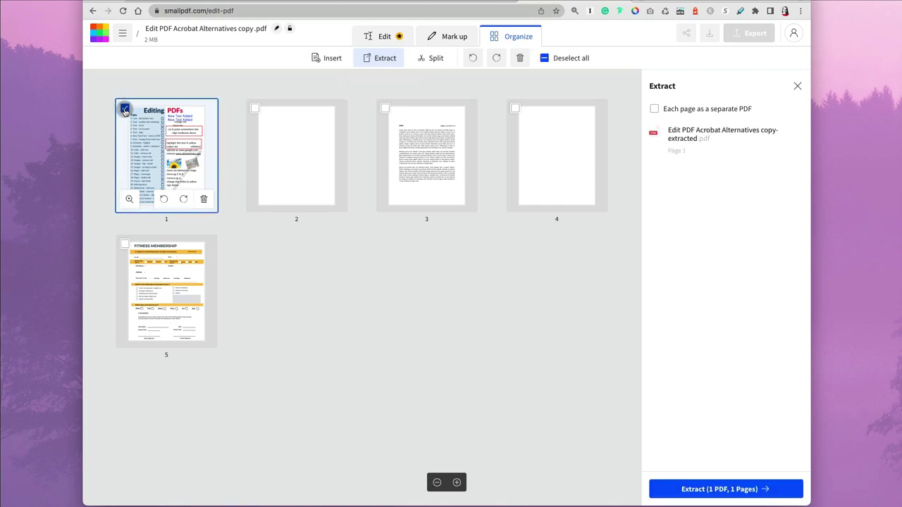
pyautogui.click(124, 109)
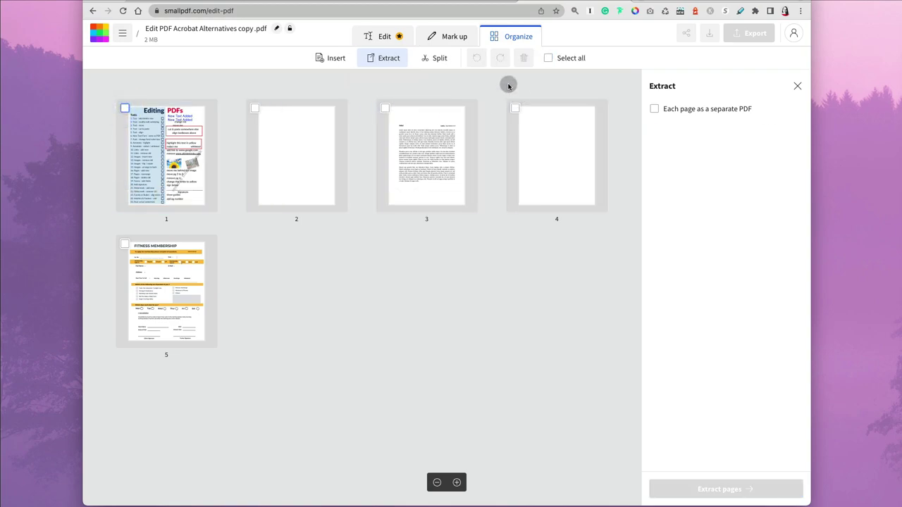
# Step: Leave page organizing, switch to text editing and try to edit the existing task list text on page 1
pyautogui.click(450, 40)
pyautogui.click(394, 37)
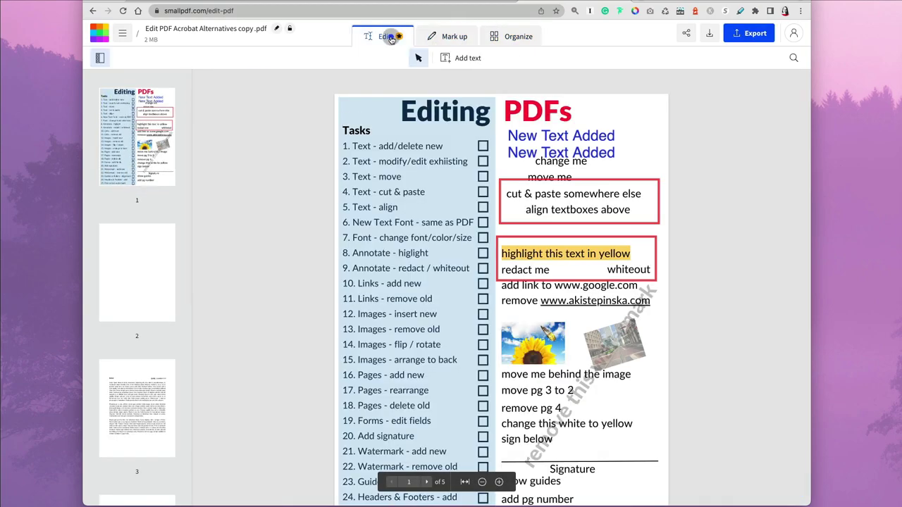
pyautogui.click(419, 59)
pyautogui.click(455, 143)
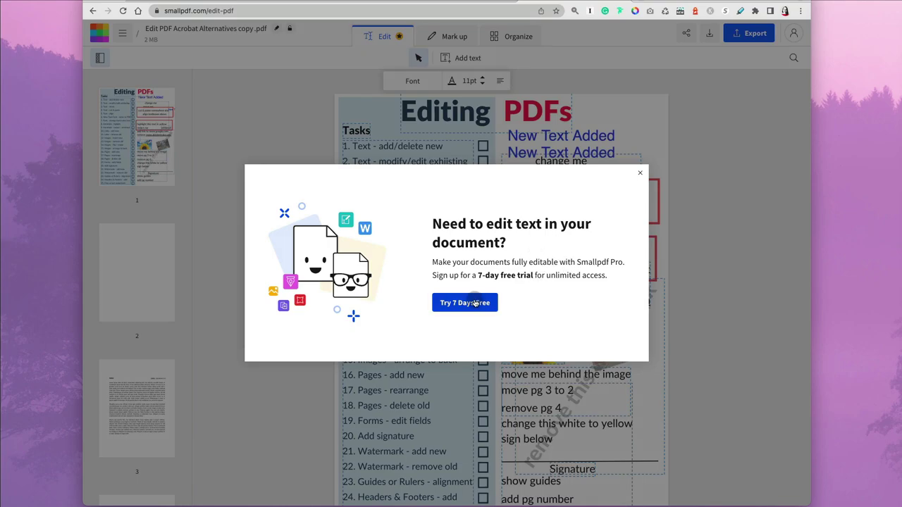
# Step: Start the 7-day free trial on the monthly plan, finish the account setup prompt and open the account menu
pyautogui.click(465, 303)
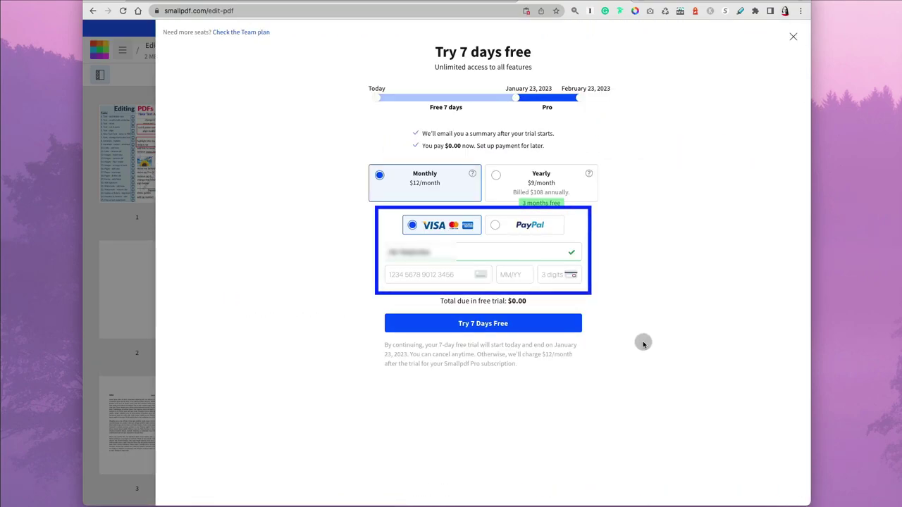
pyautogui.click(485, 328)
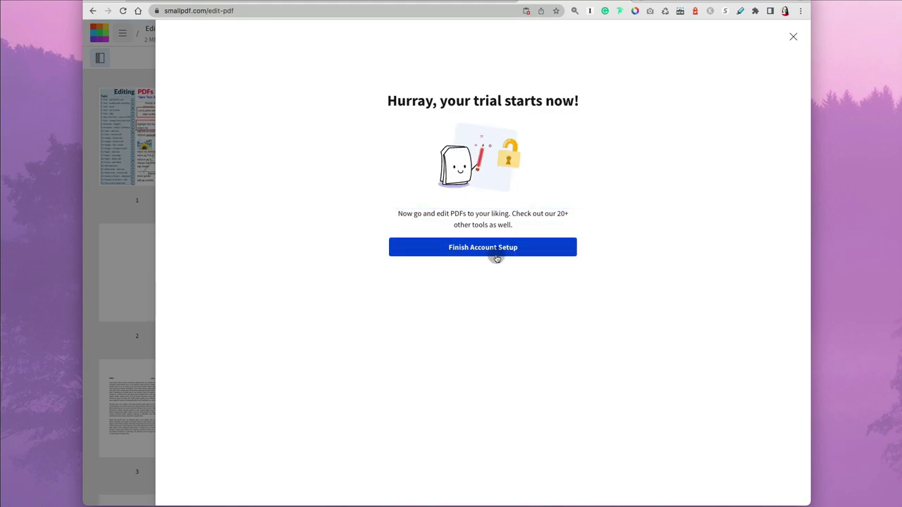
pyautogui.click(491, 248)
pyautogui.click(793, 34)
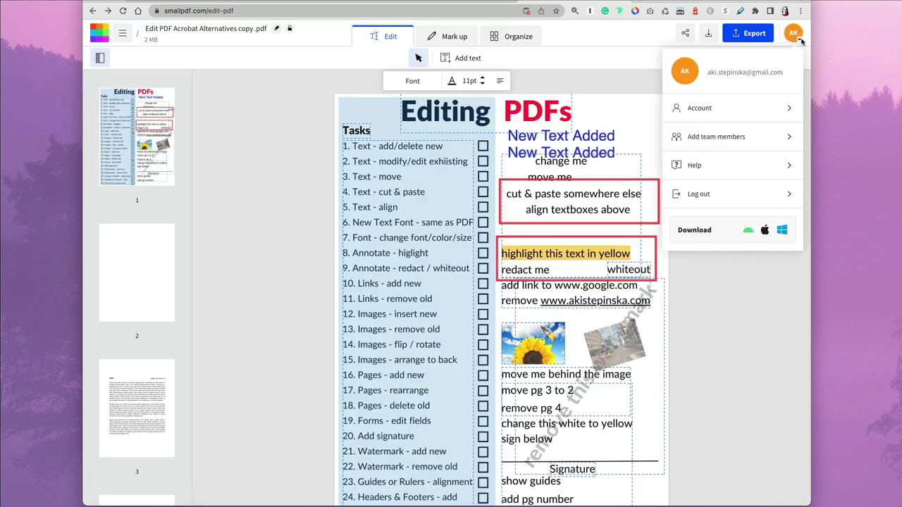
# Step: Leave the editor for the account settings and view the subscription plan details
pyautogui.click(749, 108)
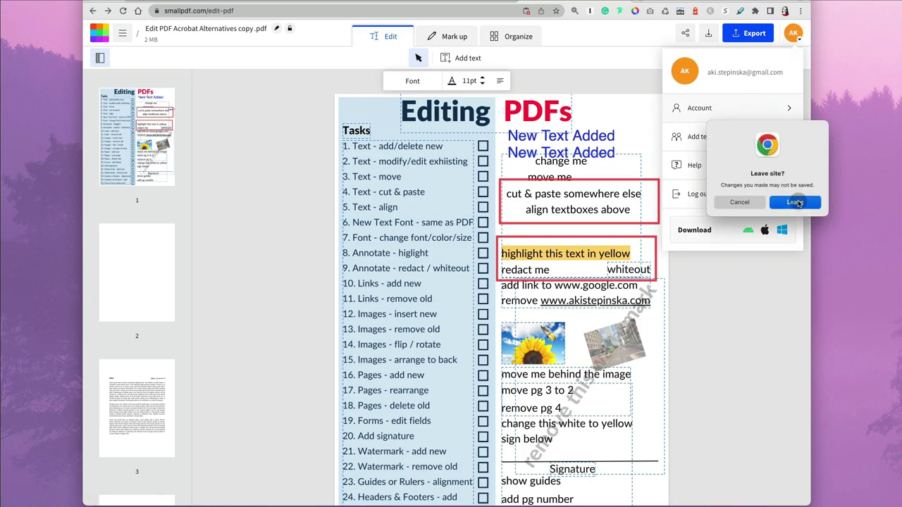
pyautogui.click(795, 203)
pyautogui.click(124, 203)
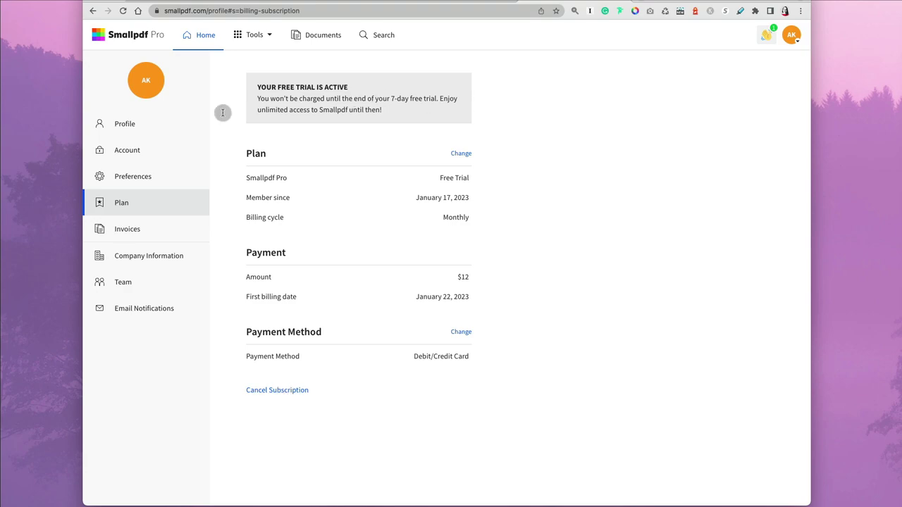
# Step: Upload "Edit PDF Acrobat Alternatives copy.pdf" to My Documents and open it
pyautogui.click(195, 35)
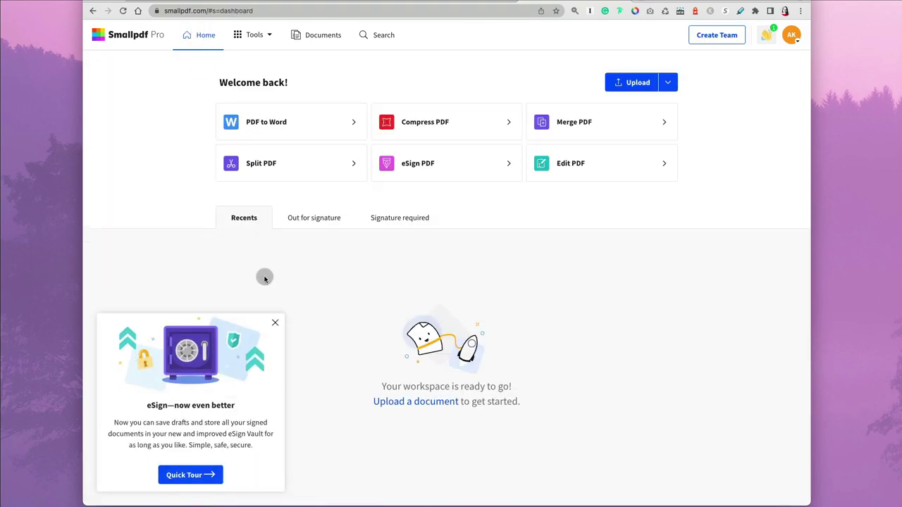
pyautogui.click(275, 321)
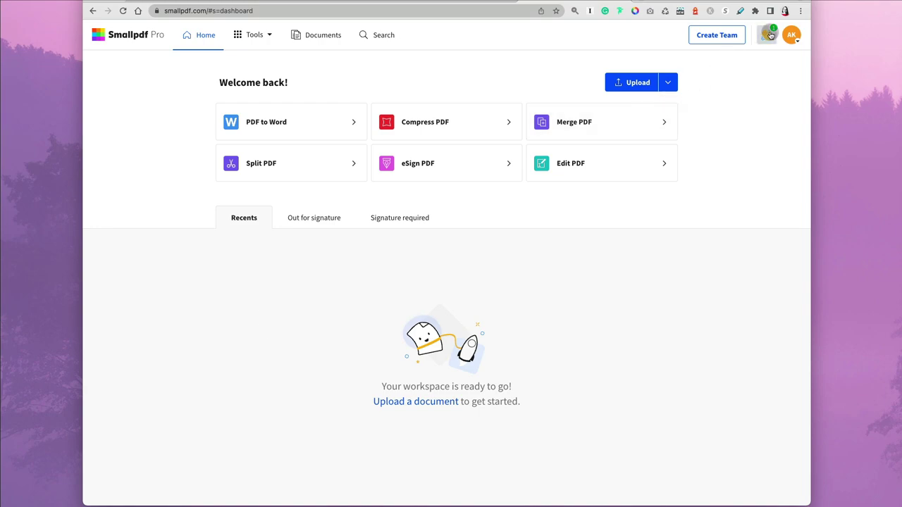
pyautogui.click(314, 35)
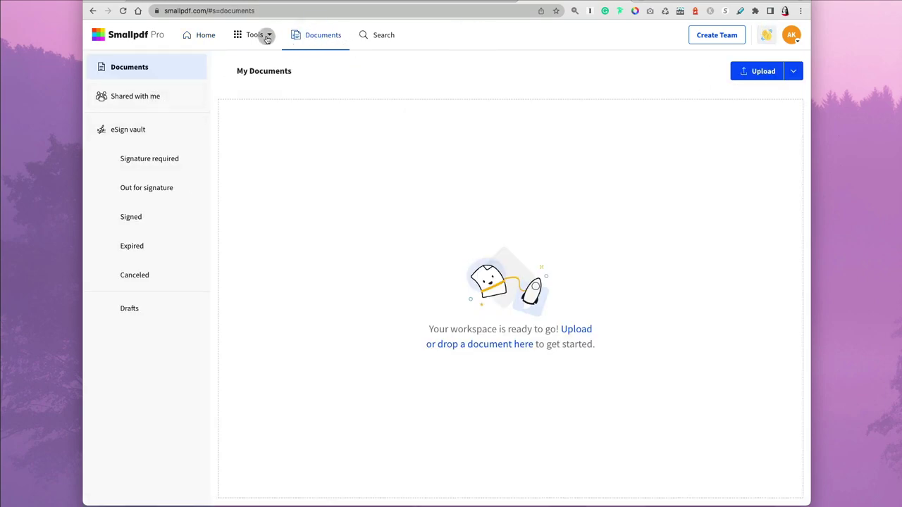
pyautogui.click(771, 73)
pyautogui.doubleClick(296, 280)
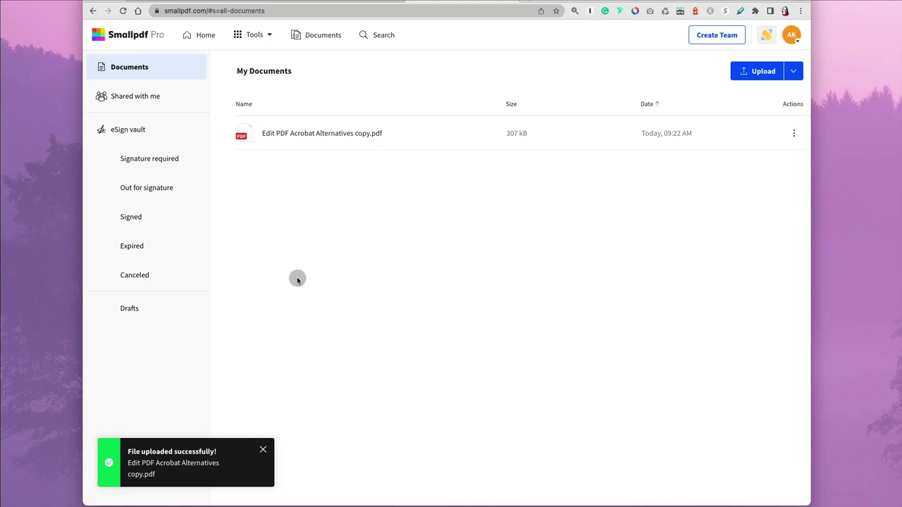
pyautogui.click(261, 133)
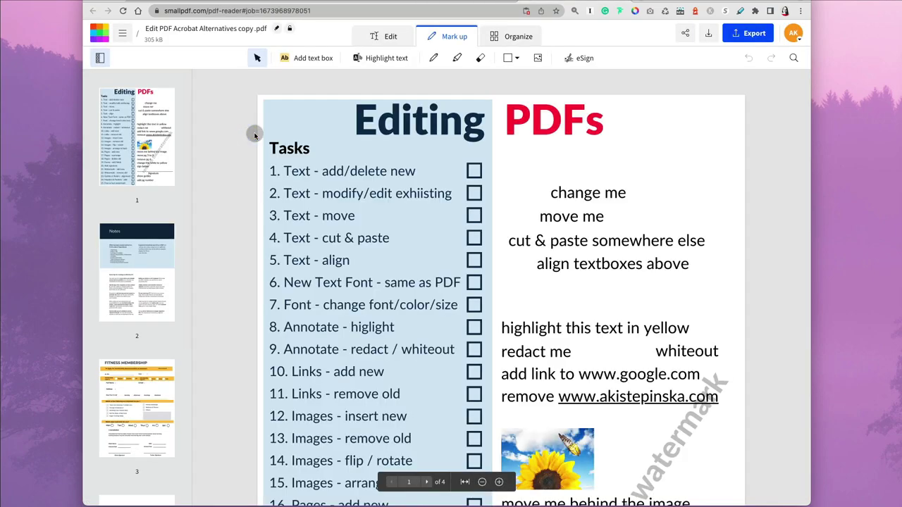
# Step: Switch to text editing and make the "change me / move me" text block wider and shorter, shifting it slightly
pyautogui.click(381, 38)
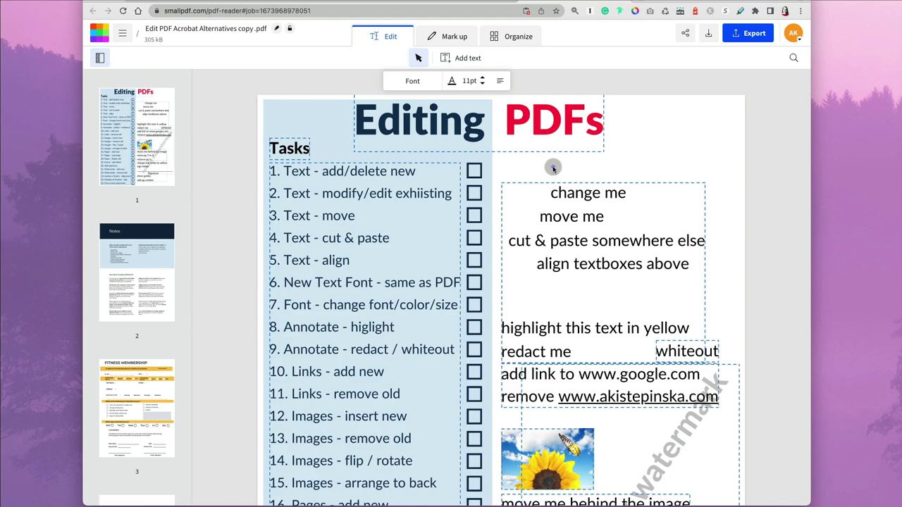
pyautogui.click(647, 185)
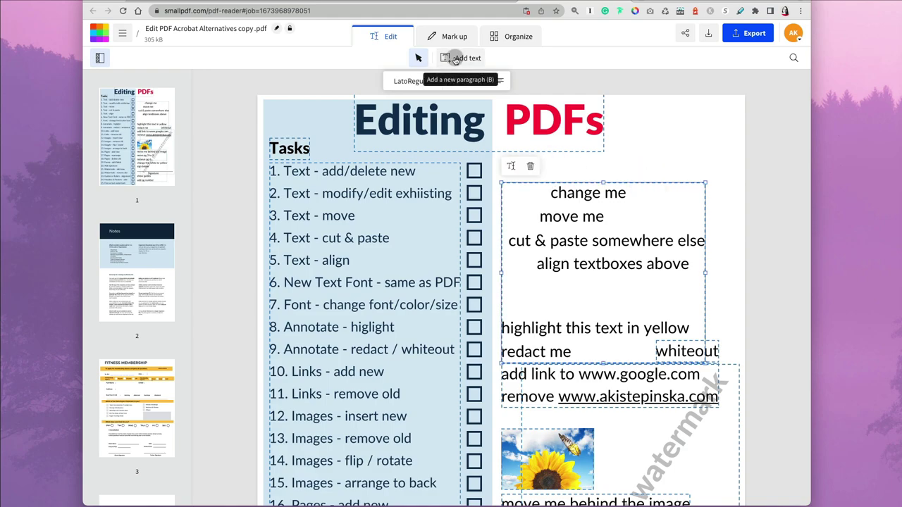
pyautogui.moveTo(706, 254); pyautogui.dragTo(727, 275)
pyautogui.moveTo(614, 322)
pyautogui.mouseDown()
pyautogui.moveTo(618, 266)
pyautogui.moveTo(618, 327)
pyautogui.mouseUp()
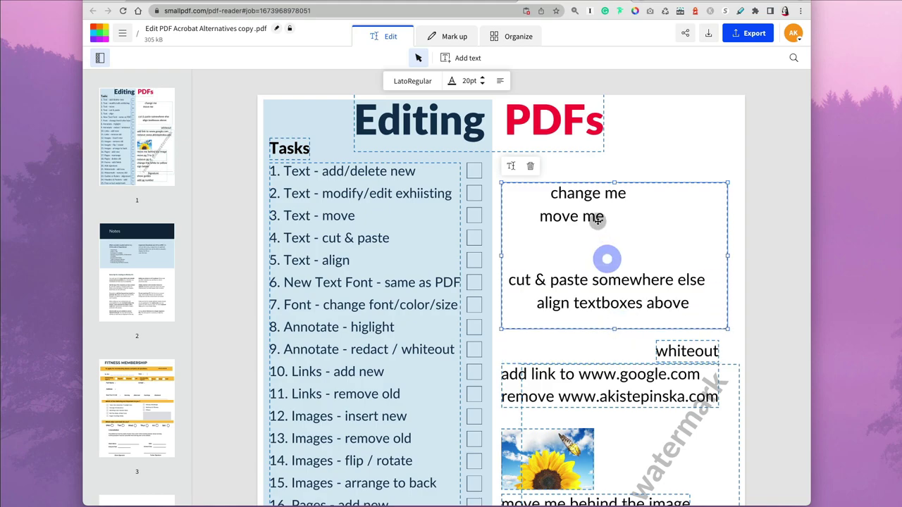
pyautogui.moveTo(610, 186); pyautogui.dragTo(604, 185)
# Step: Replace "change me move me" in the text block with "changed text but messed up", followed by a blank line
pyautogui.doubleClick(603, 192)
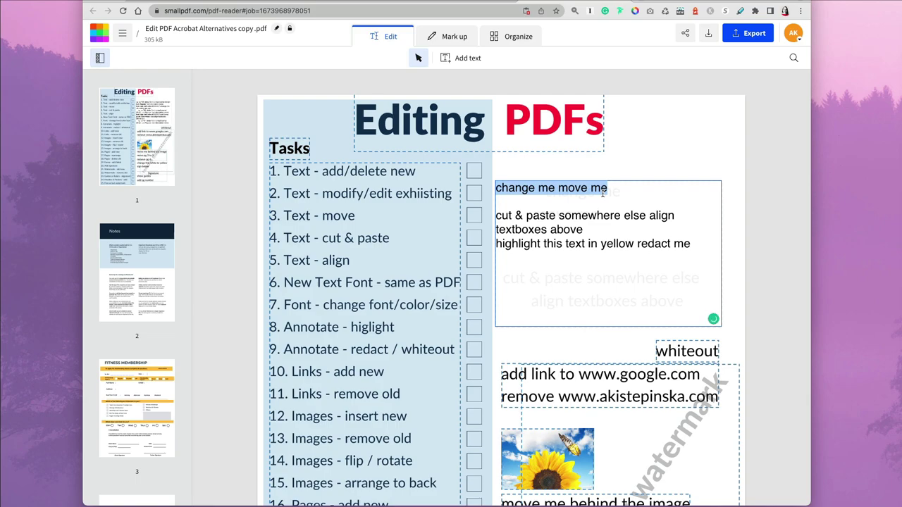
pyautogui.write('cha')
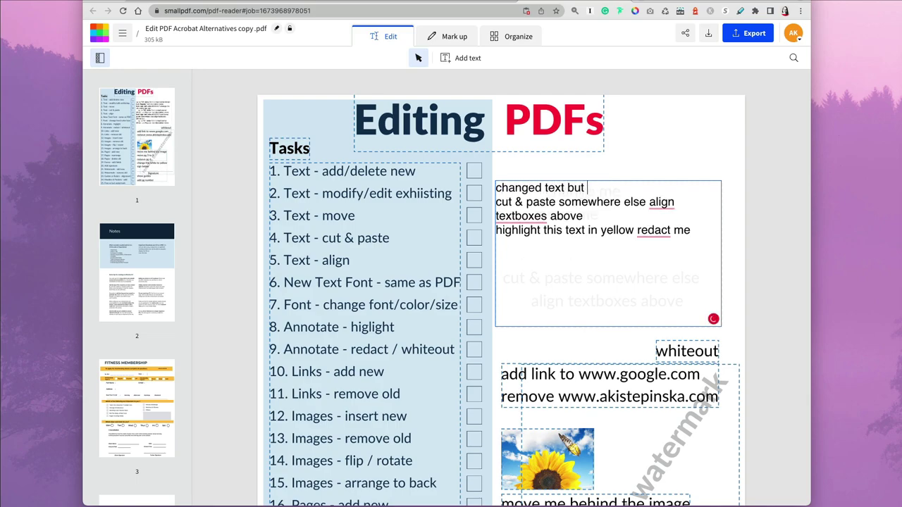
pyautogui.press('Return')
pyautogui.press('Return')
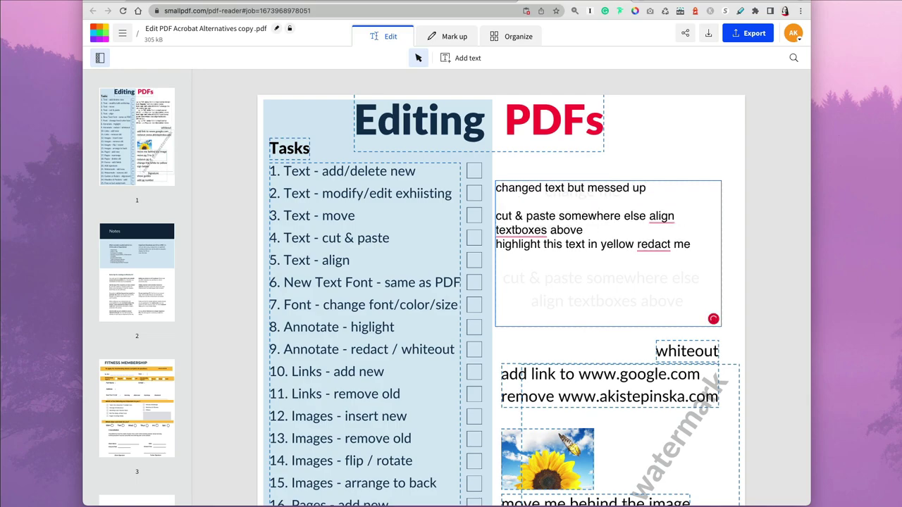
pyautogui.click(687, 172)
pyautogui.click(659, 192)
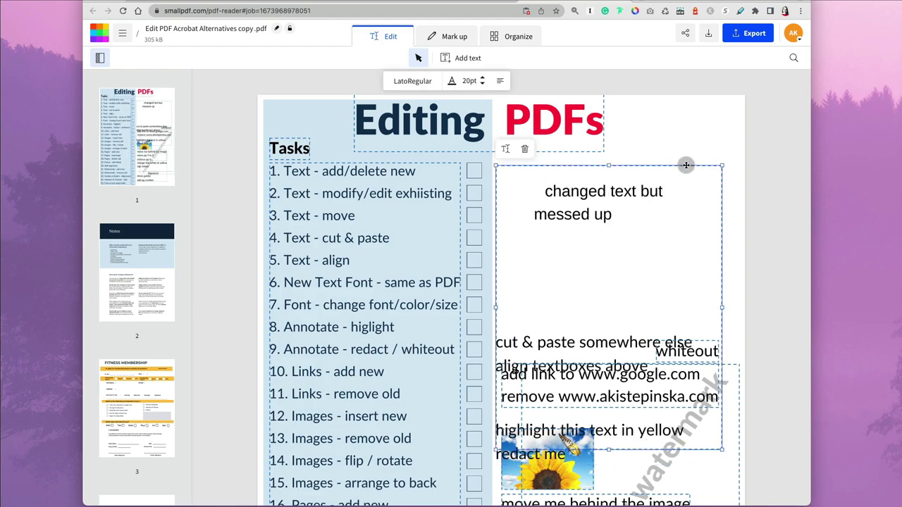
# Step: Reopen the edited text block and remove its "cut & paste somewhere else align textboxes above" lines
pyautogui.doubleClick(667, 205)
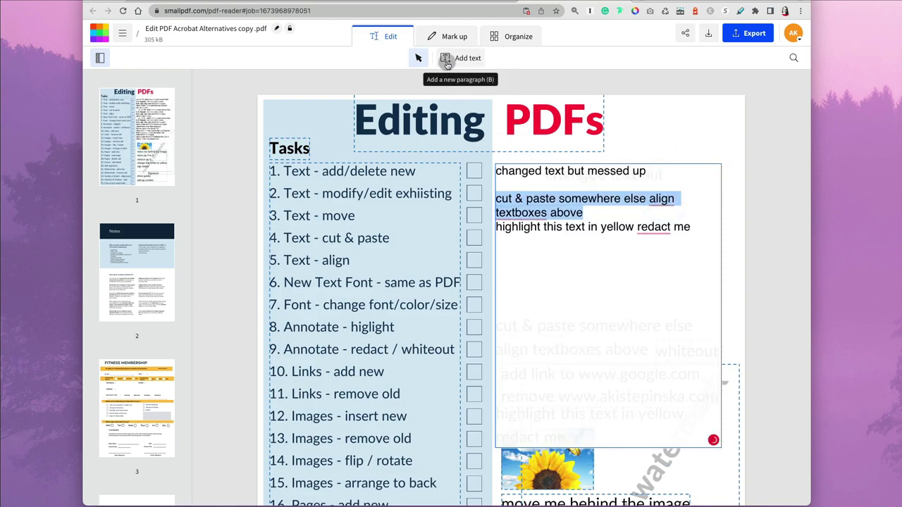
pyautogui.click(416, 57)
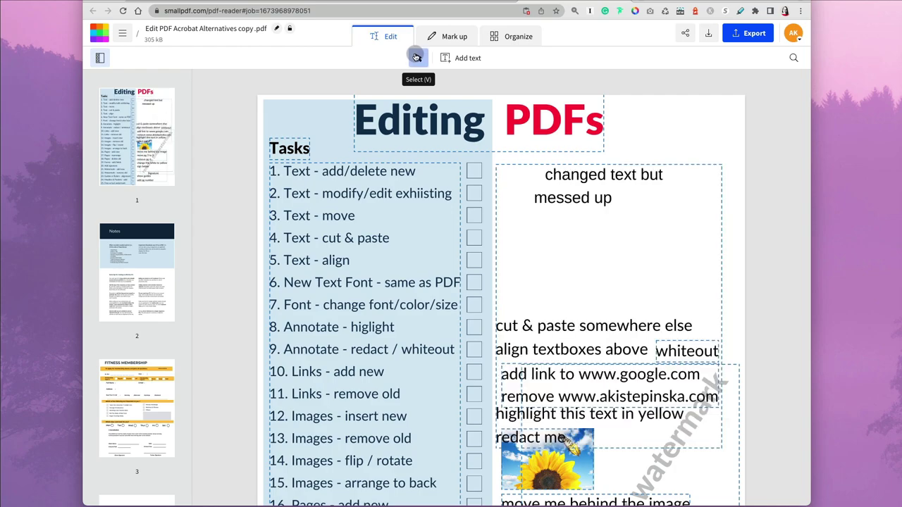
pyautogui.click(649, 172)
pyautogui.doubleClick(610, 178)
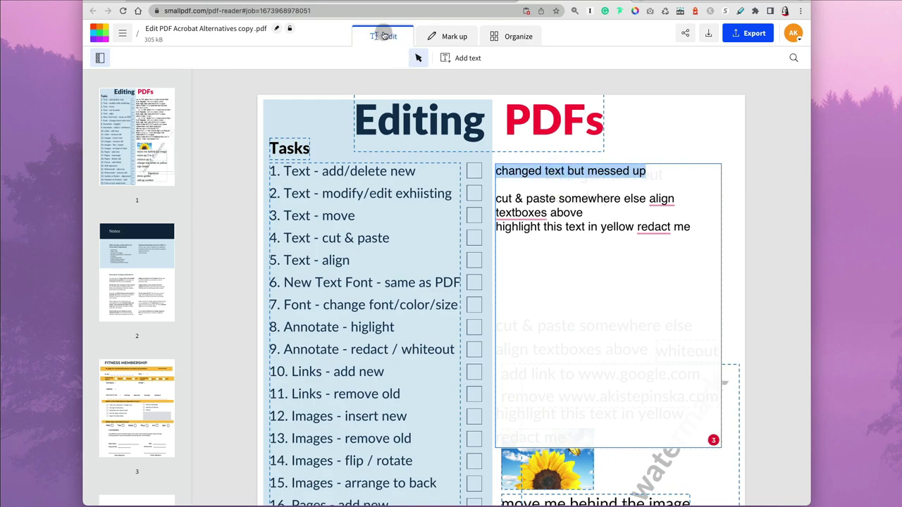
pyautogui.click(418, 57)
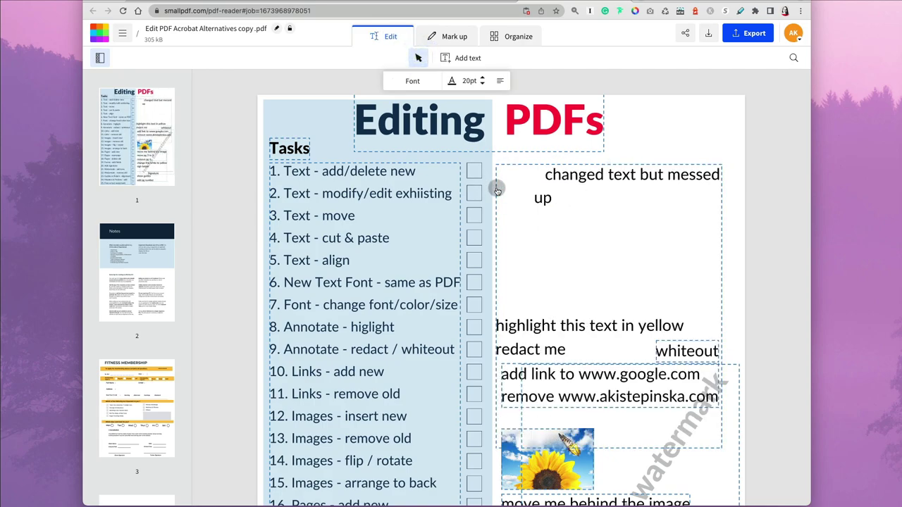
# Step: Try setting the text size to 25 pt and look at the text alignment options
pyautogui.click(482, 78)
pyautogui.click(483, 77)
pyautogui.click(499, 82)
pyautogui.click(718, 142)
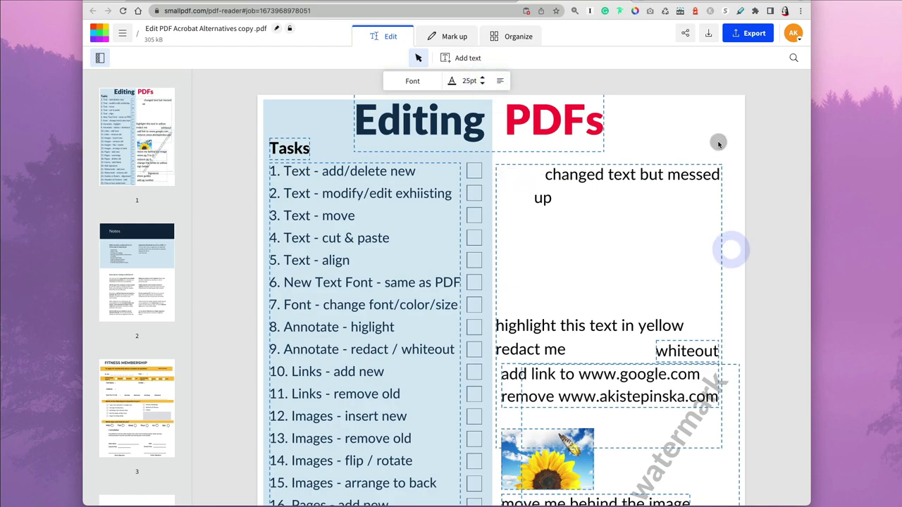
pyautogui.click(499, 81)
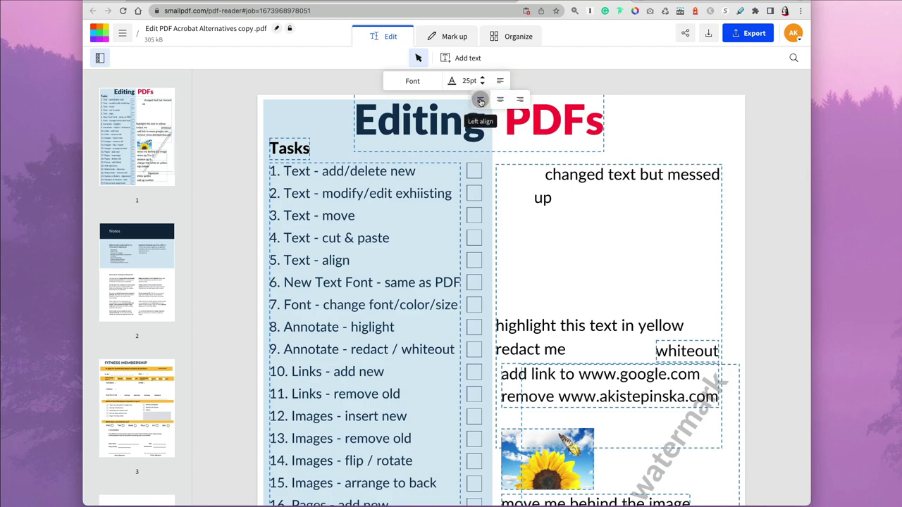
pyautogui.click(690, 113)
pyautogui.click(756, 330)
# Step: Add a new paragraph reading "added text" below the "changed text but messed up" block and adjust its position
pyautogui.click(450, 58)
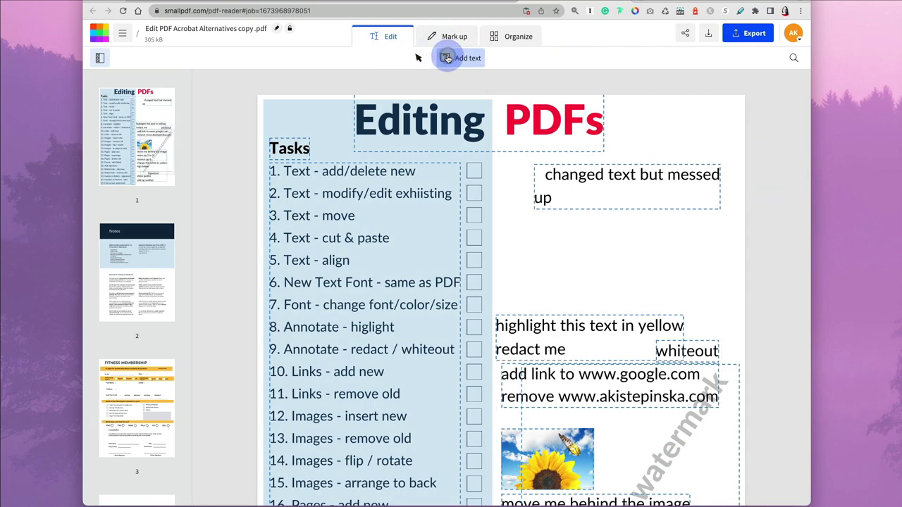
pyautogui.click(522, 240)
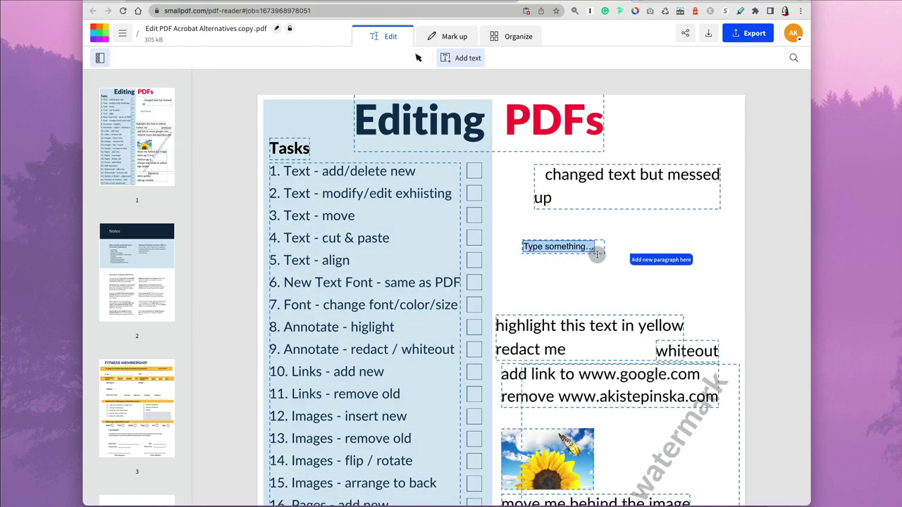
pyautogui.write('added text')
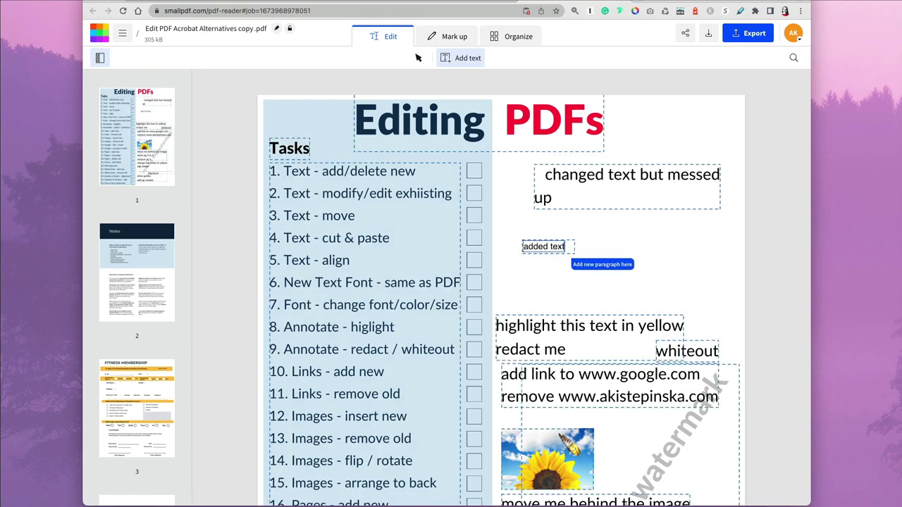
pyautogui.click(559, 243)
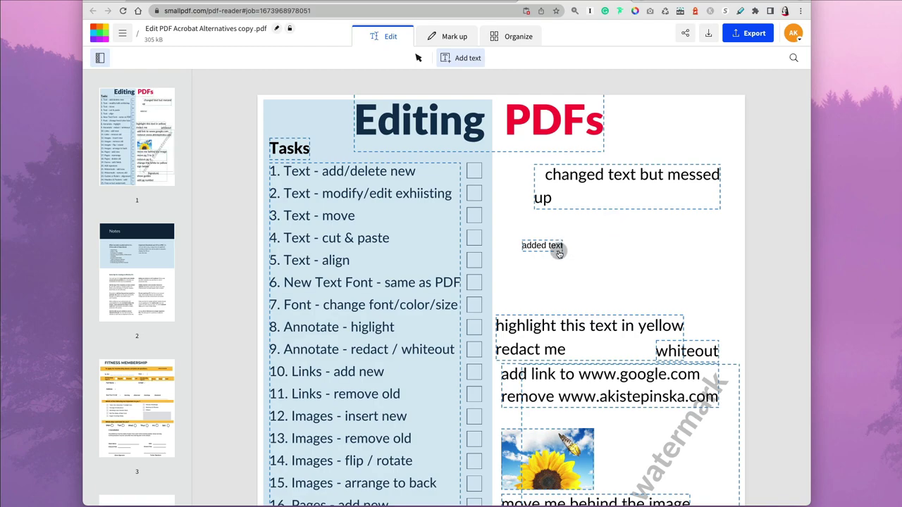
pyautogui.click(558, 253)
pyautogui.moveTo(554, 251); pyautogui.dragTo(540, 248)
# Step: Move and narrow the "changed text but messed up" block above "added text", and move the "highlight this text in yellow" block beneath it
pyautogui.click(581, 210)
pyautogui.click(557, 226)
pyautogui.moveTo(694, 209); pyautogui.dragTo(636, 205)
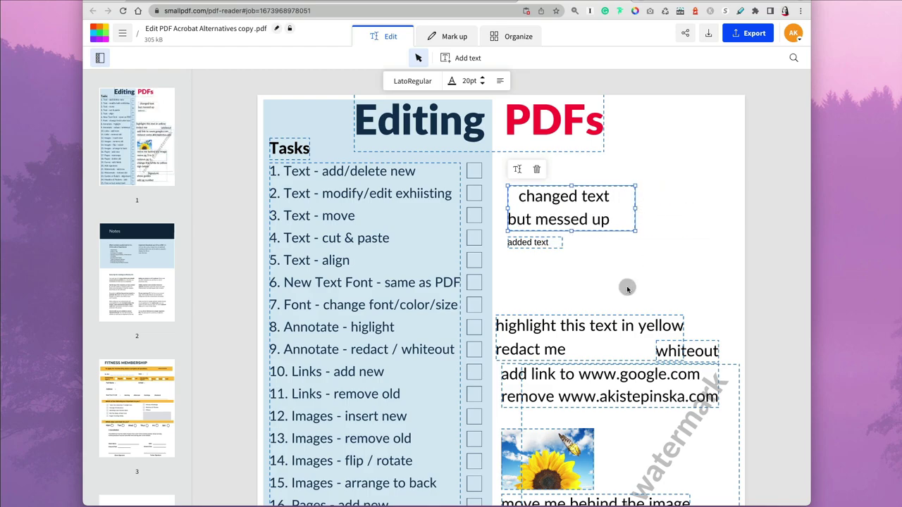
pyautogui.moveTo(617, 318); pyautogui.dragTo(631, 259)
# Step: Switch from text editing to markup and draw a rectangle around the word "whiteout"
pyautogui.click(673, 351)
pyautogui.doubleClick(674, 350)
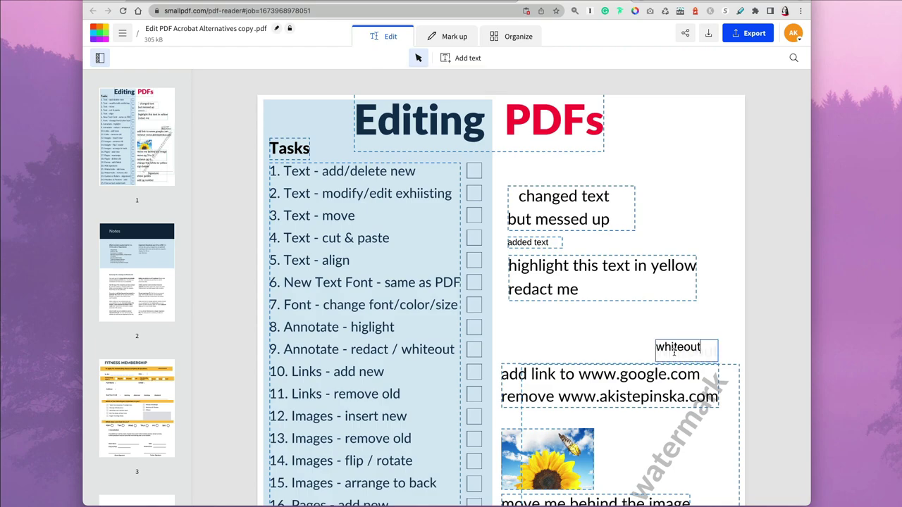
pyautogui.click(448, 36)
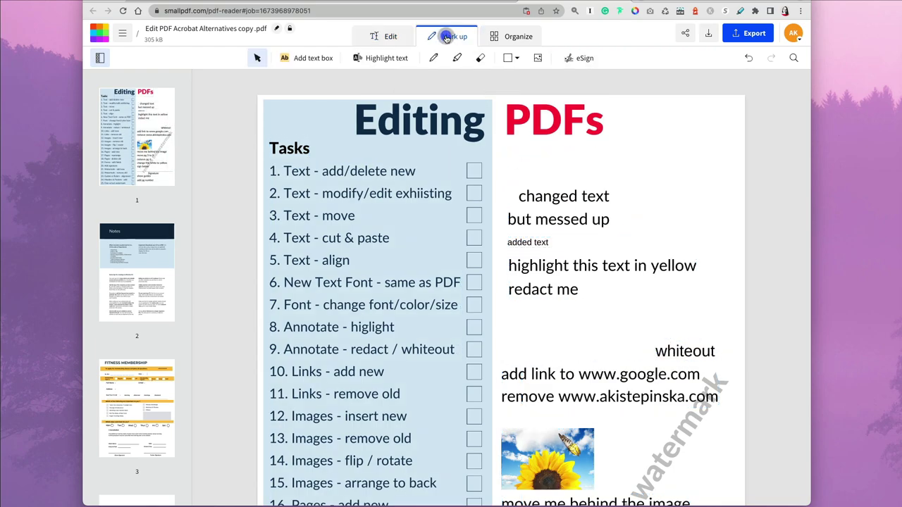
pyautogui.click(518, 60)
pyautogui.click(536, 79)
pyautogui.moveTo(643, 335); pyautogui.dragTo(726, 366)
# Step: Give the rectangle over "whiteout" a white fill and no outline
pyautogui.click(652, 317)
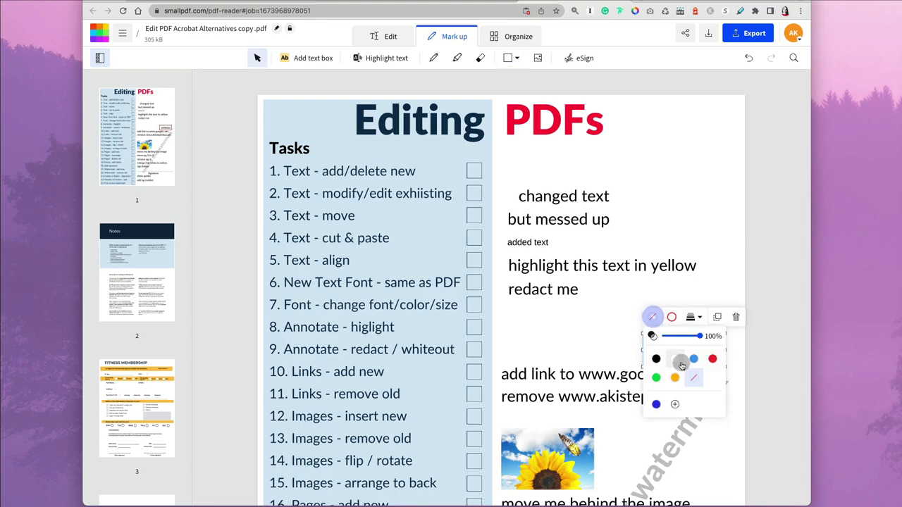
pyautogui.click(674, 355)
pyautogui.click(672, 317)
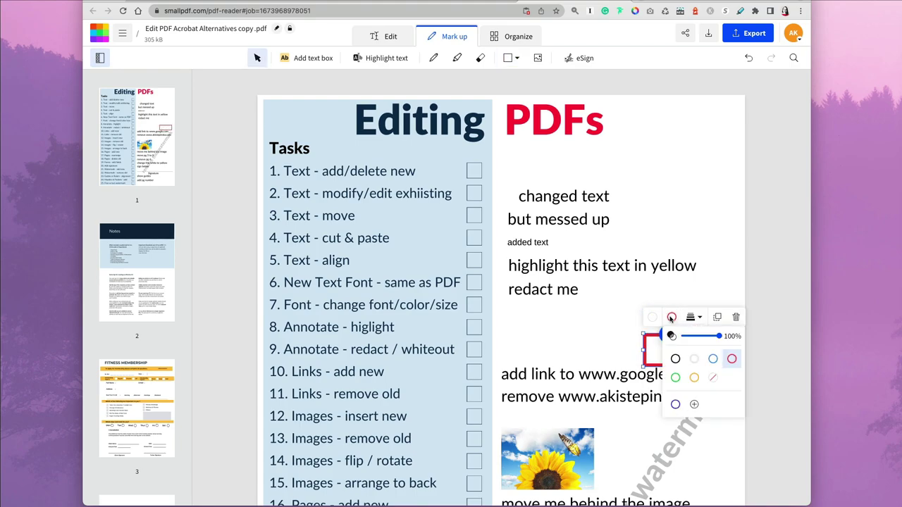
pyautogui.click(712, 378)
pyautogui.click(720, 281)
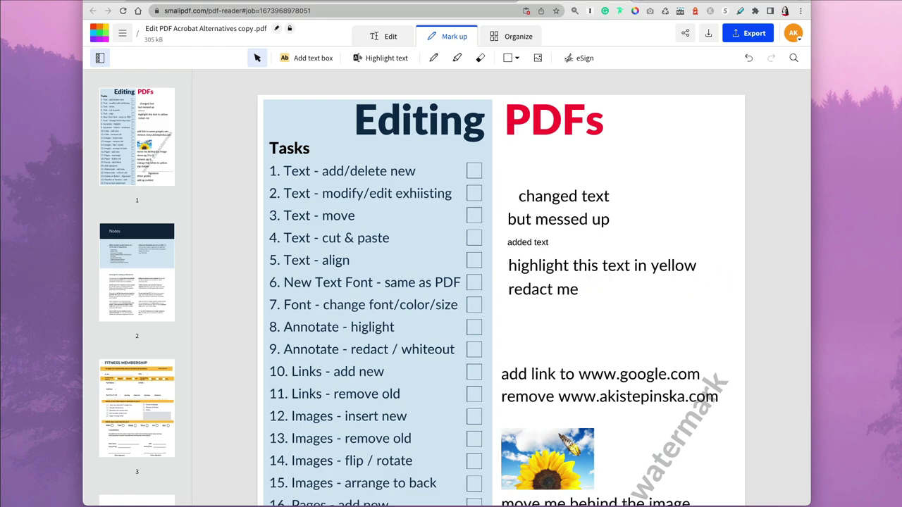
# Step: Cover "redact me" with a rectangle and fill it with black
pyautogui.click(515, 58)
pyautogui.click(525, 81)
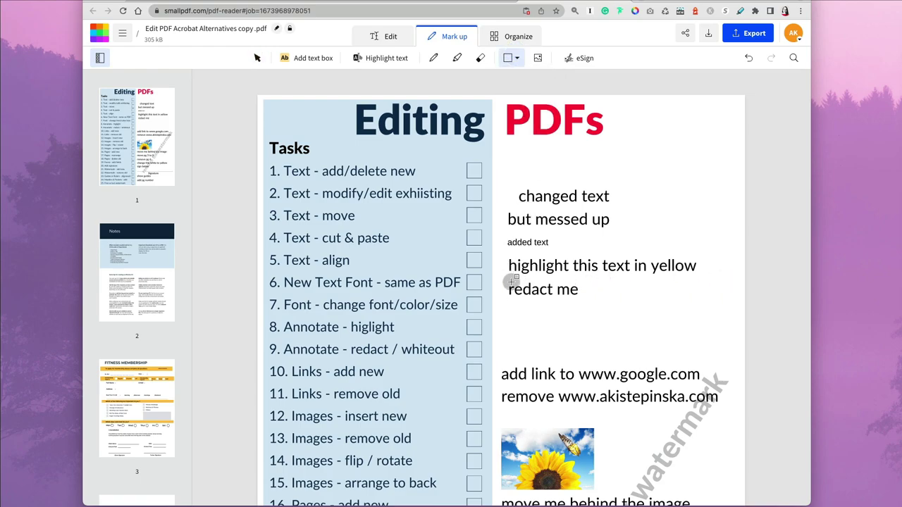
pyautogui.moveTo(525, 282); pyautogui.dragTo(590, 303)
pyautogui.click(514, 58)
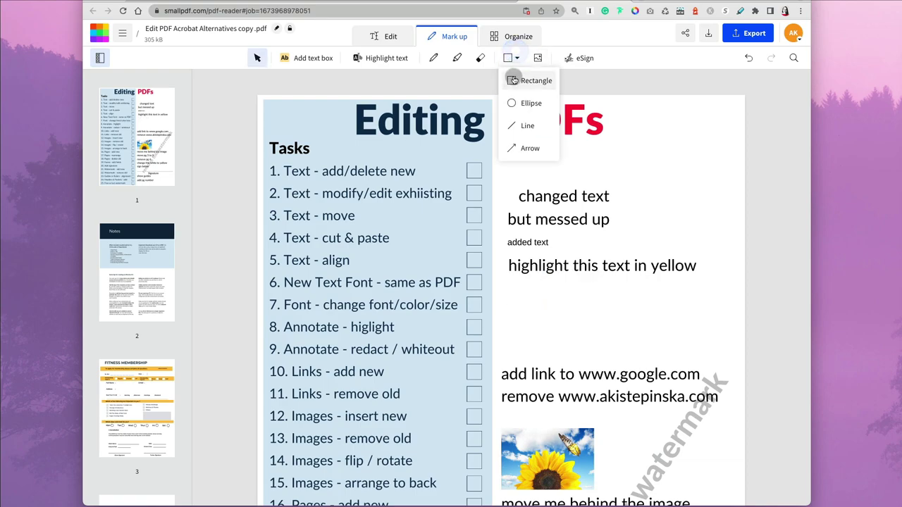
pyautogui.click(514, 294)
pyautogui.click(553, 293)
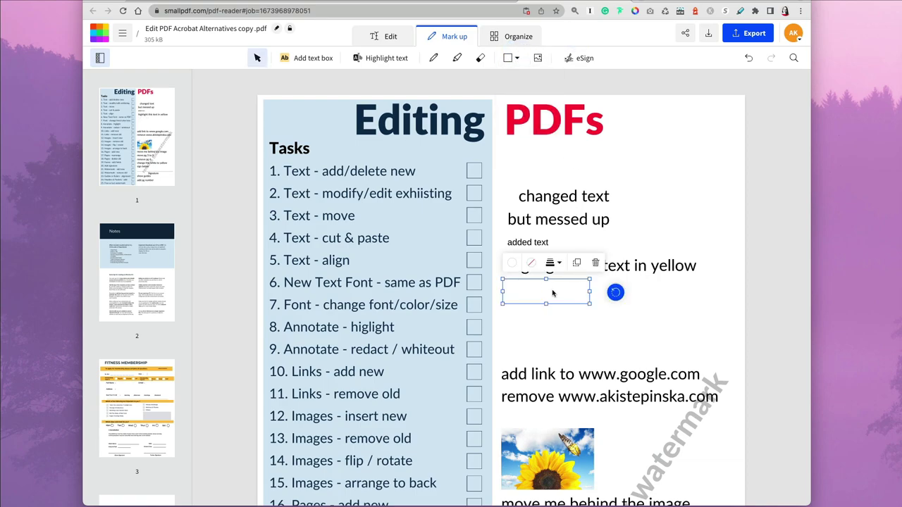
pyautogui.click(512, 262)
pyautogui.click(515, 300)
pyautogui.click(548, 351)
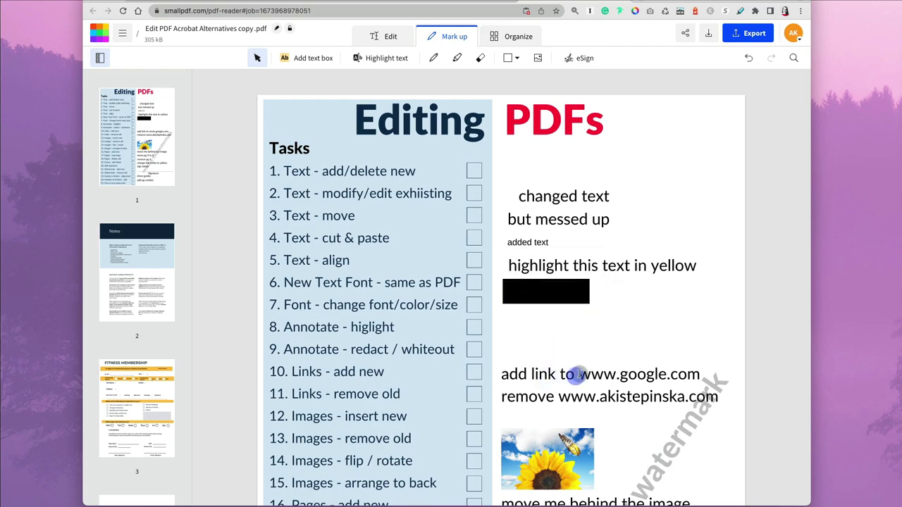
pyautogui.moveTo(577, 374); pyautogui.dragTo(701, 375)
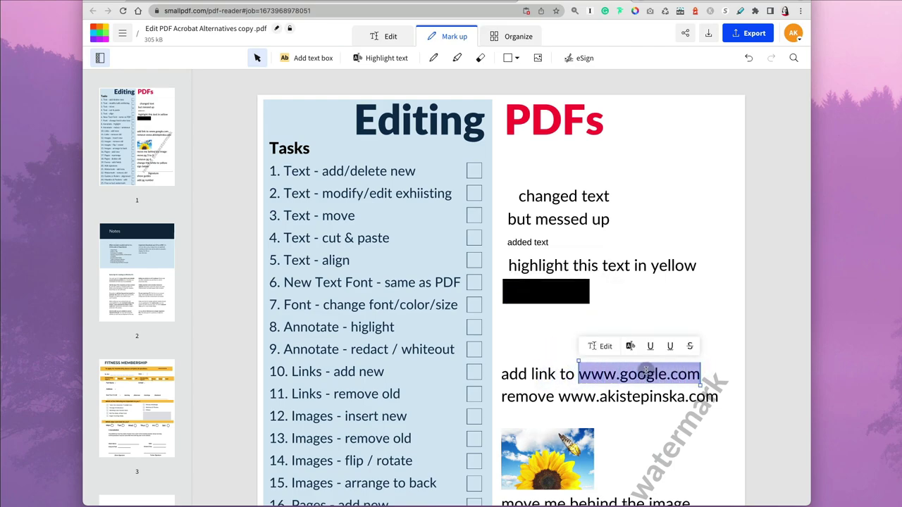
pyautogui.click(605, 347)
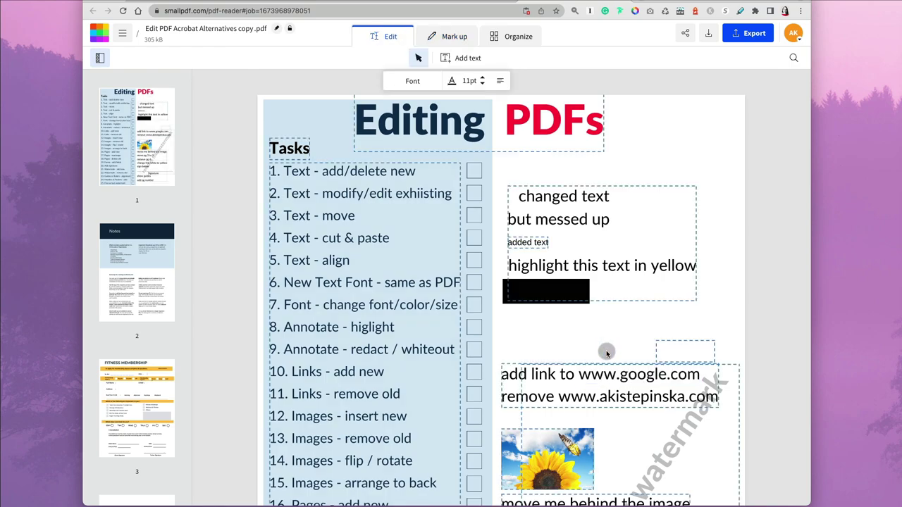
pyautogui.click(626, 377)
pyautogui.click(626, 378)
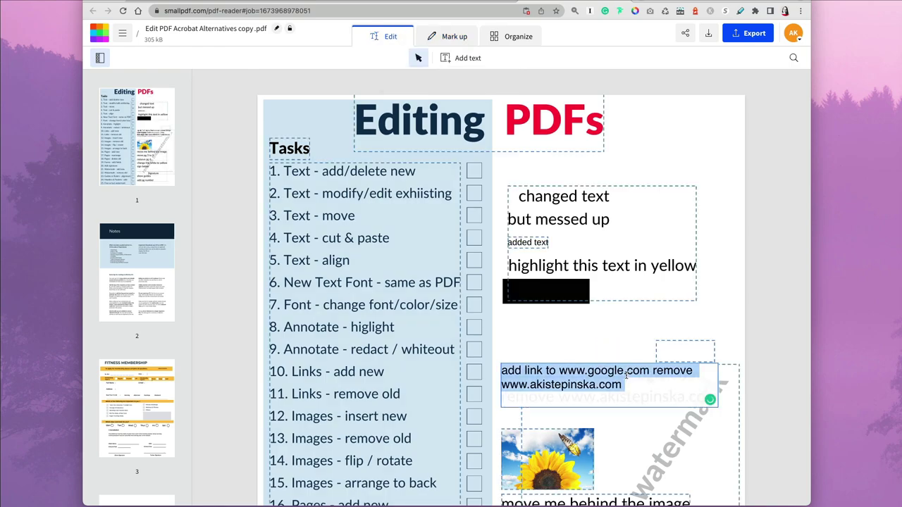
pyautogui.click(626, 374)
pyautogui.moveTo(560, 371); pyautogui.dragTo(588, 368)
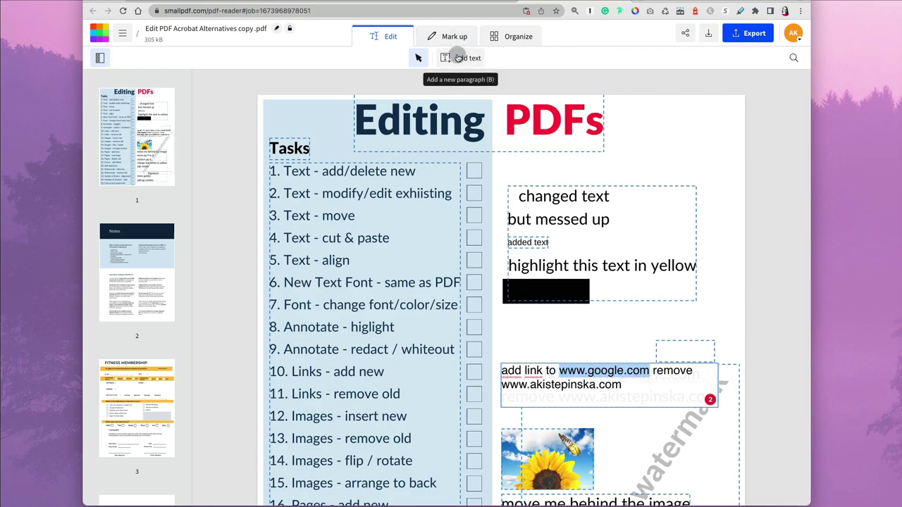
# Step: Move the two-line link paragraph up beneath the black redaction box
pyautogui.click(637, 377)
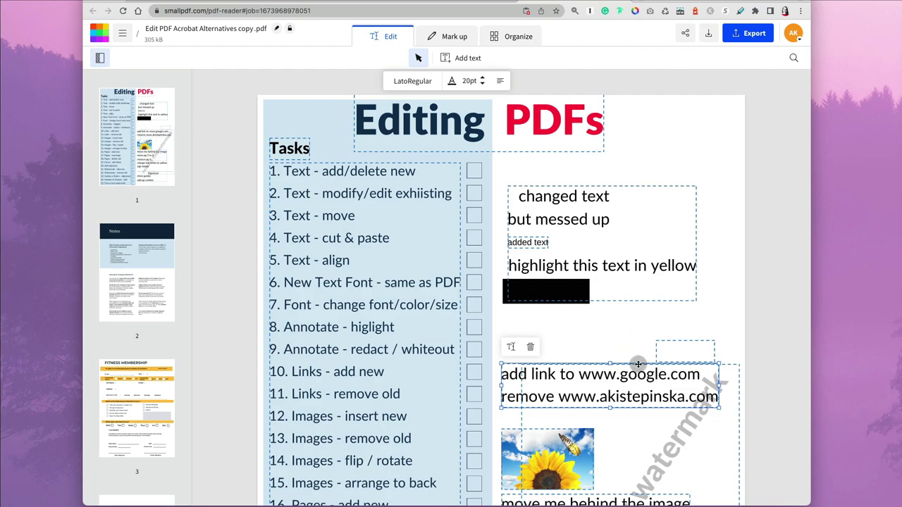
pyautogui.moveTo(638, 364); pyautogui.dragTo(637, 317)
pyautogui.click(636, 377)
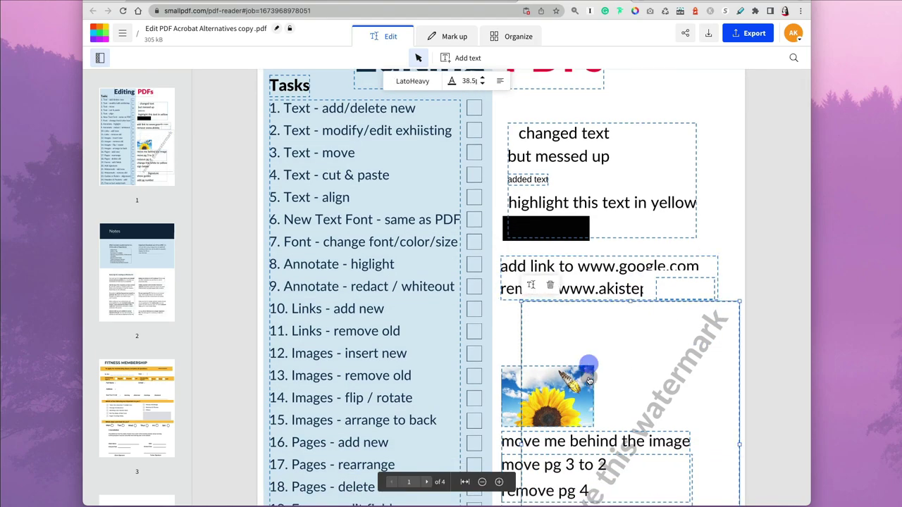
# Step: Move the sunflower image up beneath the link paragraph and delete it
pyautogui.moveTo(589, 381); pyautogui.dragTo(616, 326)
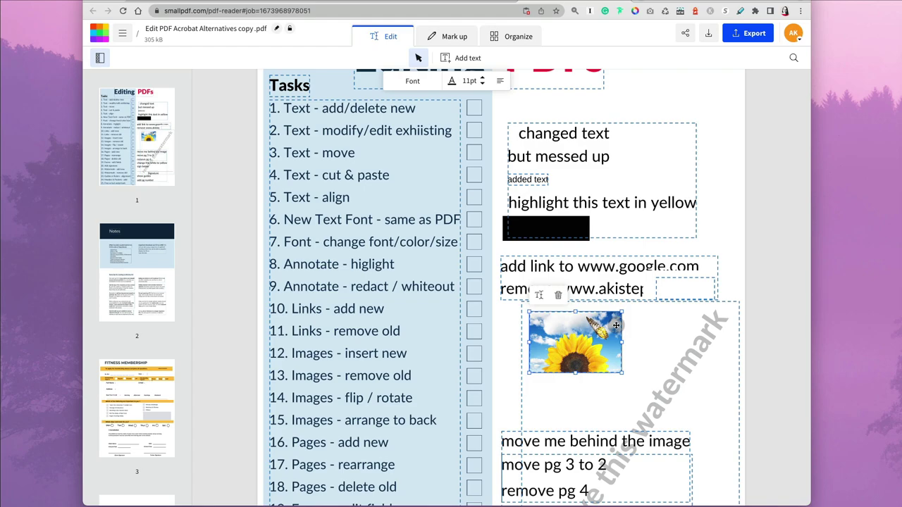
pyautogui.click(558, 295)
# Step: Move the diagonal watermark text left over the checklist and back into the right-hand column of page 1
pyautogui.click(663, 407)
pyautogui.scroll(-4, 662, 407)
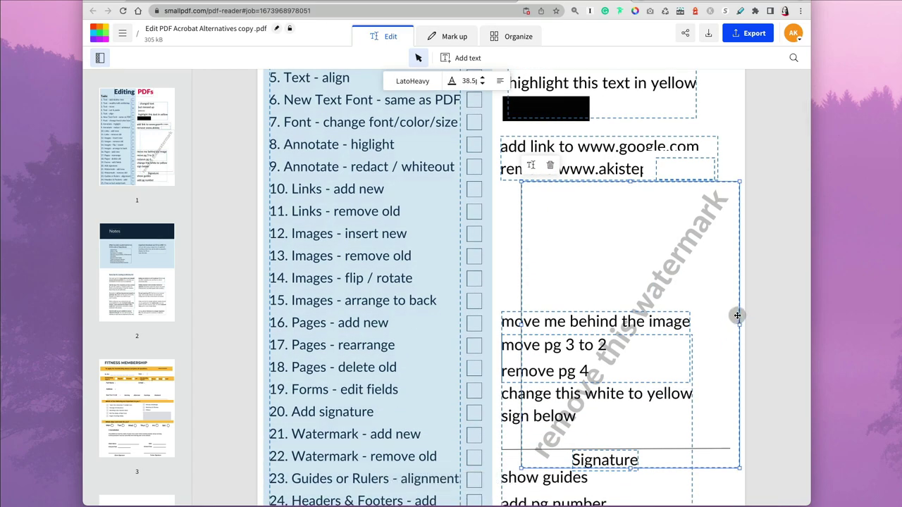
pyautogui.scroll(-2, 634, 317)
pyautogui.moveTo(737, 317); pyautogui.dragTo(579, 317)
pyautogui.scroll(1, 657, 289)
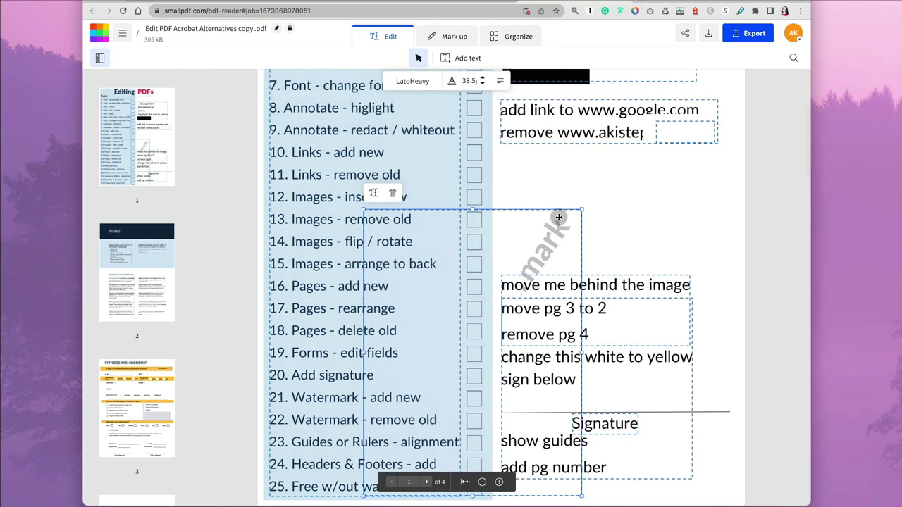
pyautogui.moveTo(555, 210); pyautogui.dragTo(666, 168)
pyautogui.click(502, 149)
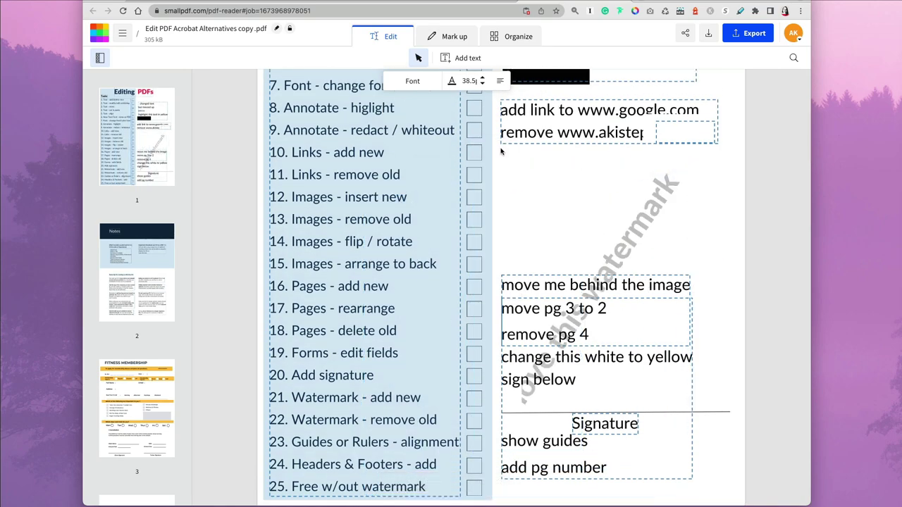
# Step: Move the "move me behind the image" text up and left so it overlaps the checklist column
pyautogui.scroll(1, 638, 234)
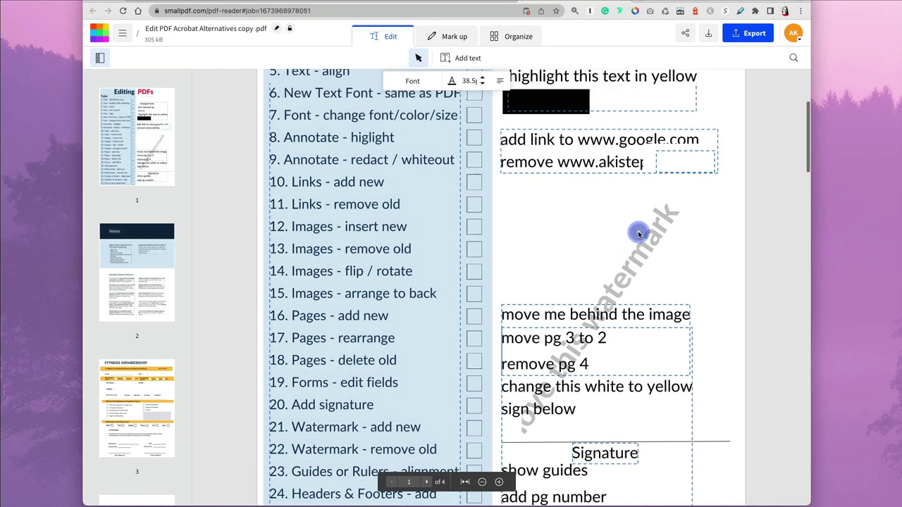
pyautogui.click(649, 305)
pyautogui.moveTo(648, 305); pyautogui.dragTo(595, 294)
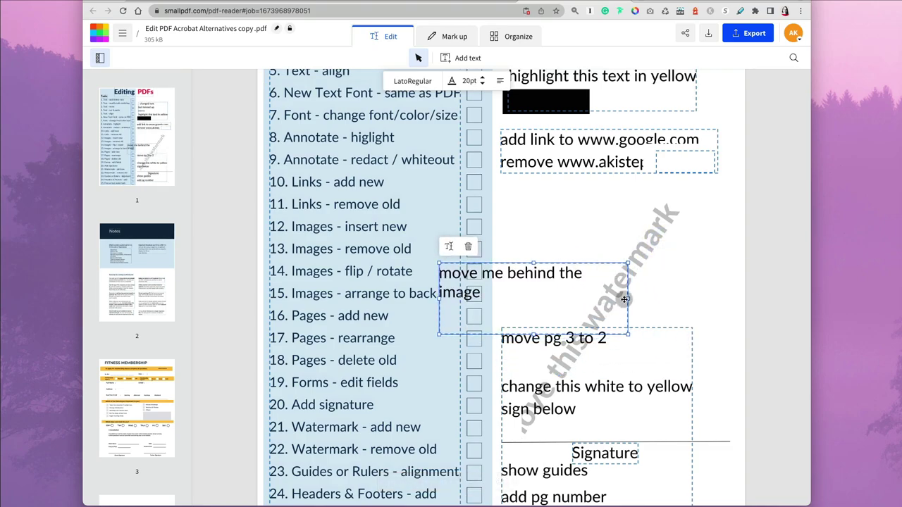
pyautogui.click(629, 273)
# Step: On the Fitness Membership page, move the list starting with "Toxic Fat reduction" right, away from its checkboxes
pyautogui.scroll(-15, 639, 329)
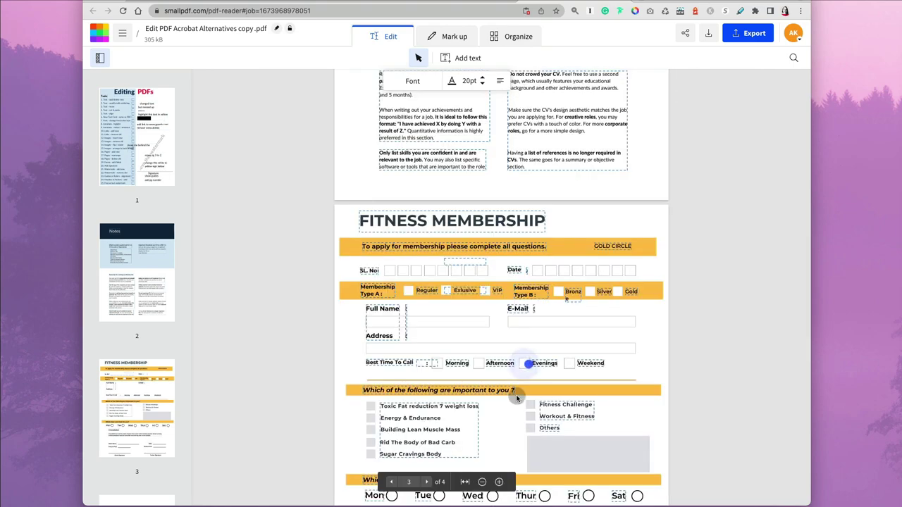
pyautogui.scroll(-1, 506, 421)
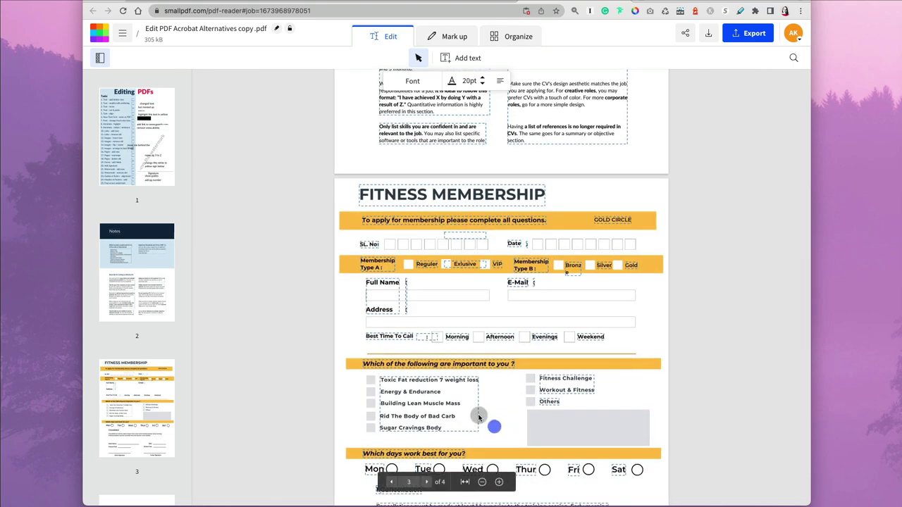
pyautogui.click(478, 417)
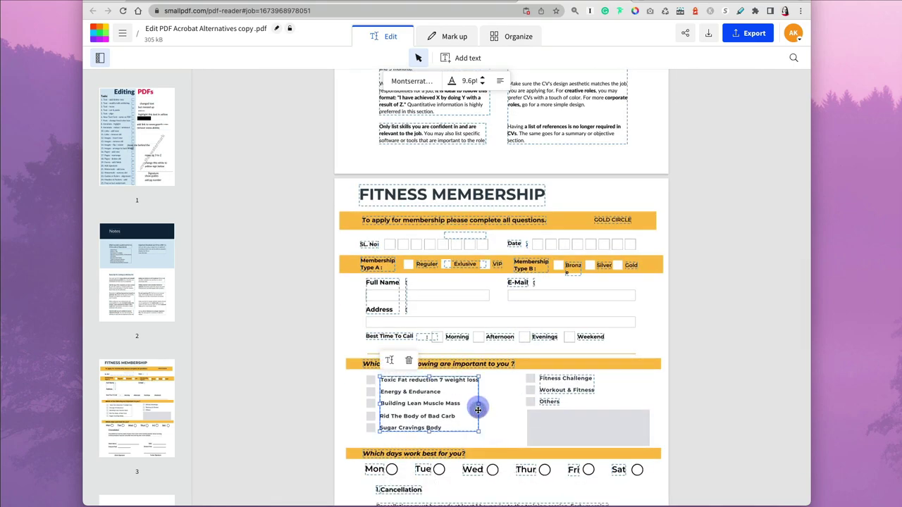
pyautogui.moveTo(478, 407); pyautogui.dragTo(510, 407)
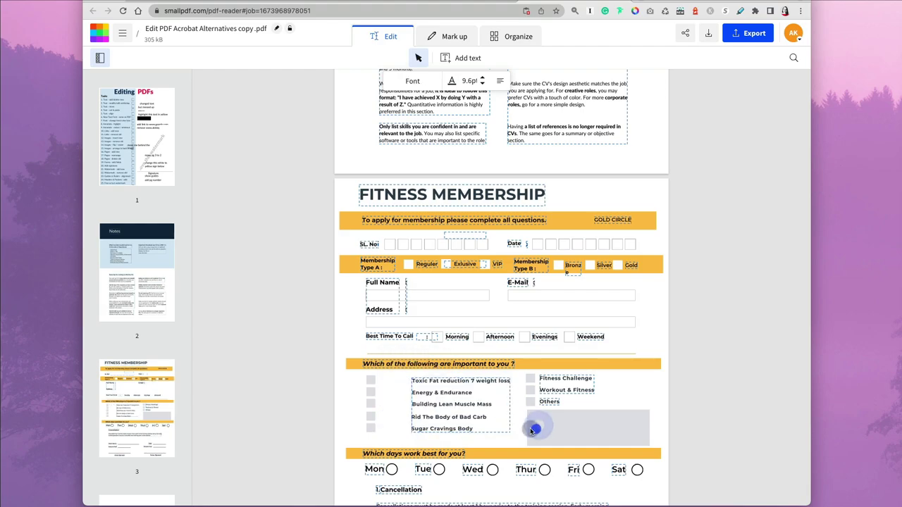
# Step: Switch to markup and draw red freehand check marks on the Weekend, Evenings and Afternoon boxes
pyautogui.click(517, 283)
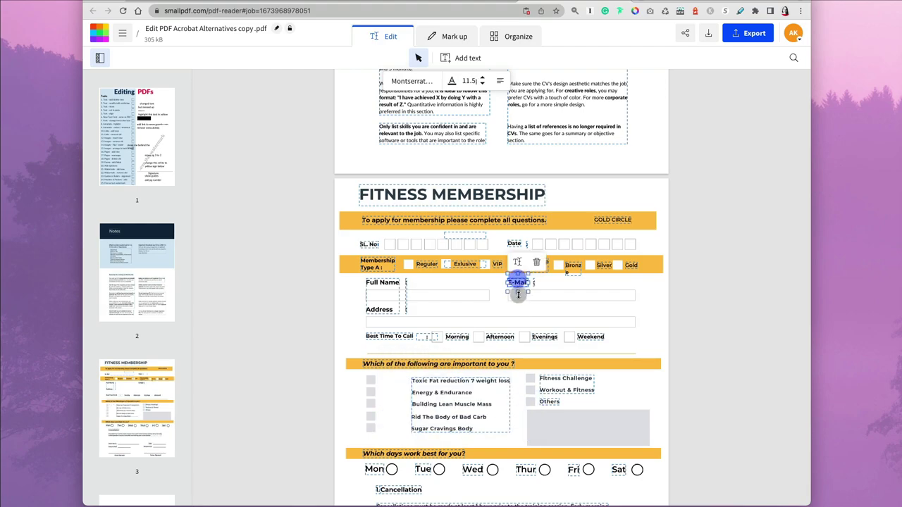
pyautogui.click(445, 38)
pyautogui.click(434, 58)
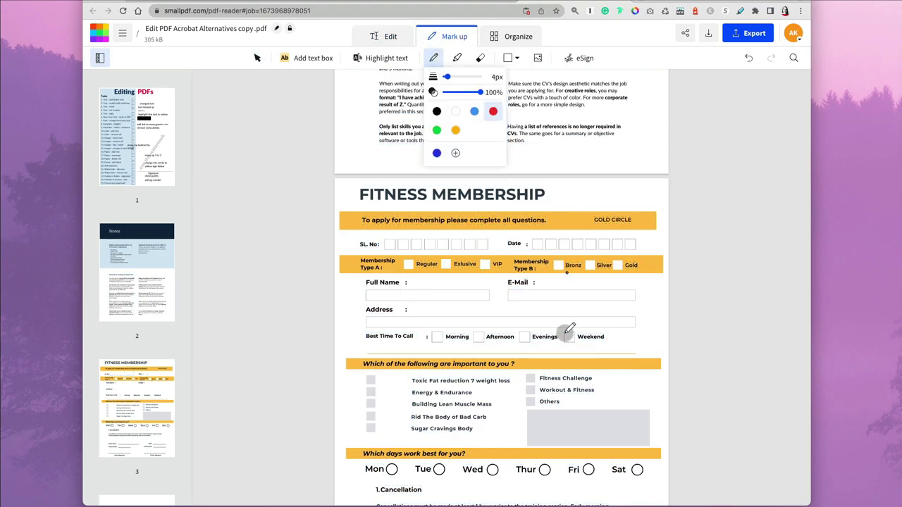
pyautogui.moveTo(564, 334); pyautogui.dragTo(577, 329)
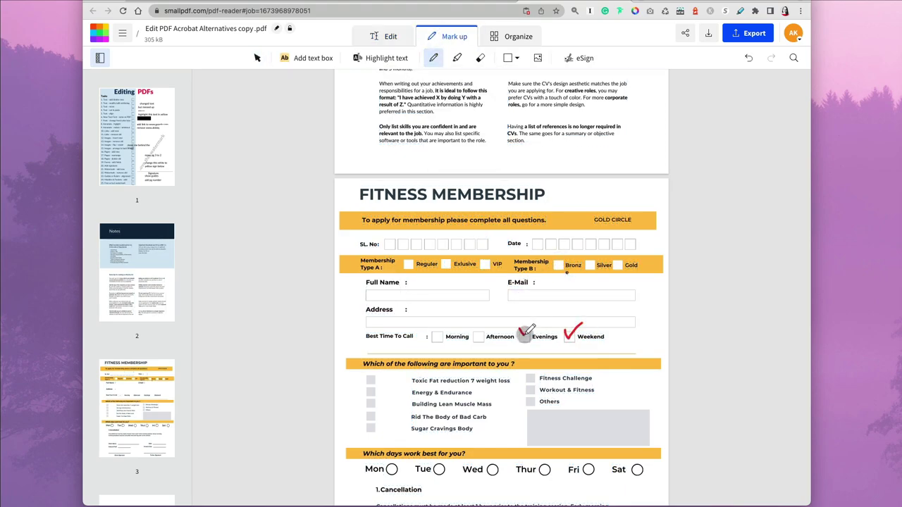
pyautogui.moveTo(487, 327); pyautogui.dragTo(477, 345)
# Step: Continue to eSign with the document and create a hand-drawn signature
pyautogui.click(576, 58)
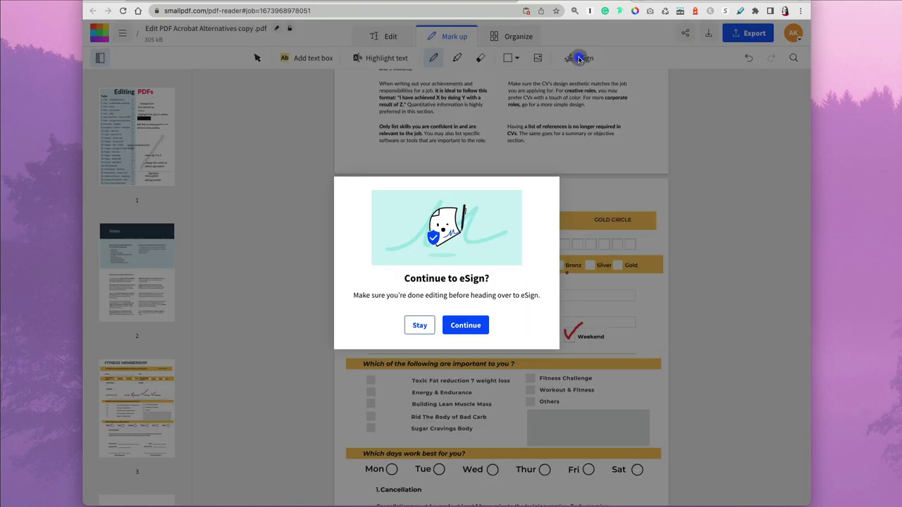
pyautogui.click(472, 329)
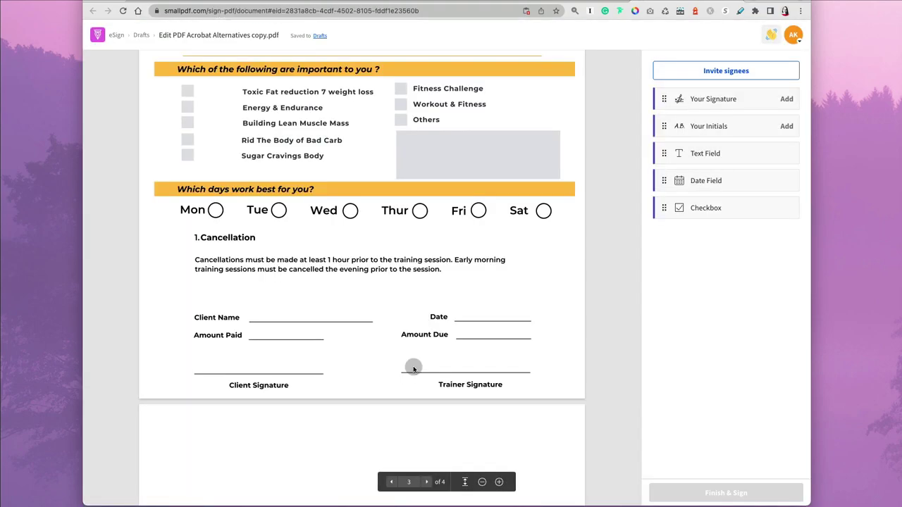
pyautogui.click(711, 100)
pyautogui.moveTo(420, 249)
pyautogui.mouseDown()
pyautogui.moveTo(447, 270)
pyautogui.moveTo(573, 282)
pyautogui.mouseUp()
pyautogui.click(611, 334)
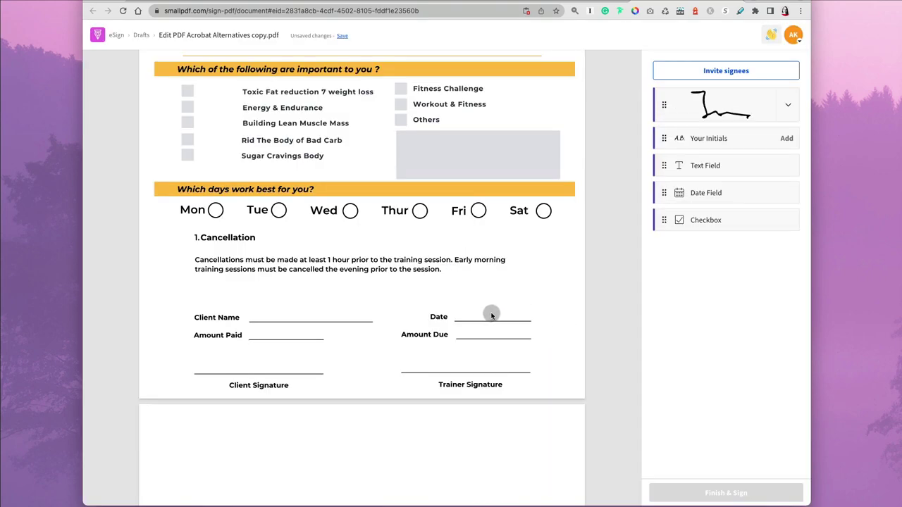
# Step: Create another signature by typing the signer's full name
pyautogui.click(787, 139)
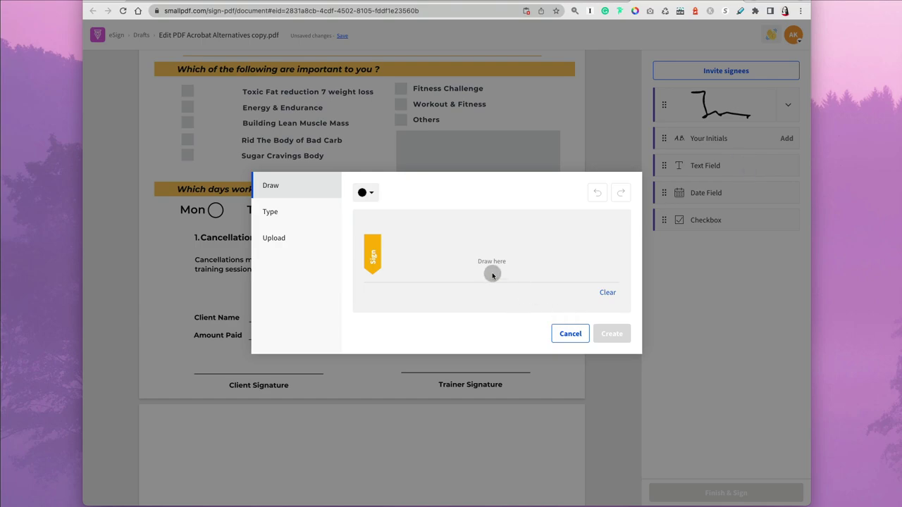
pyautogui.click(279, 217)
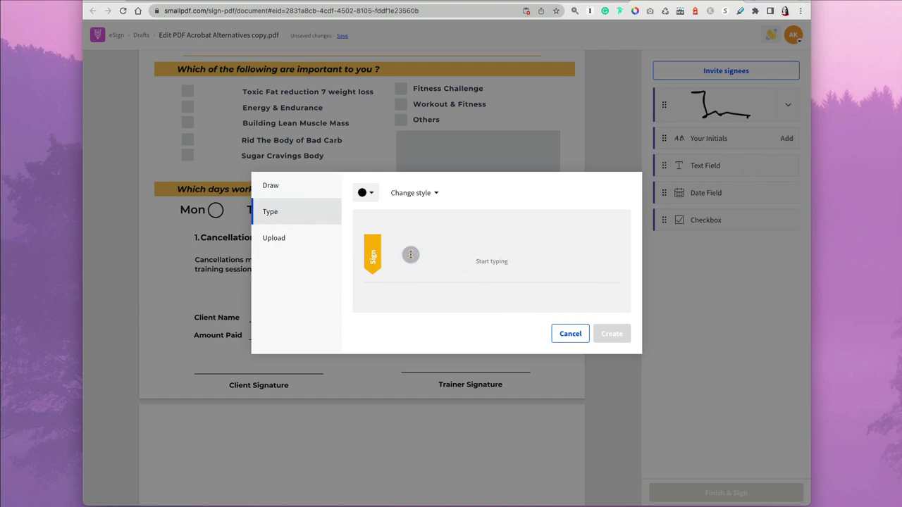
pyautogui.write('Jane Doe')
pyautogui.click(611, 333)
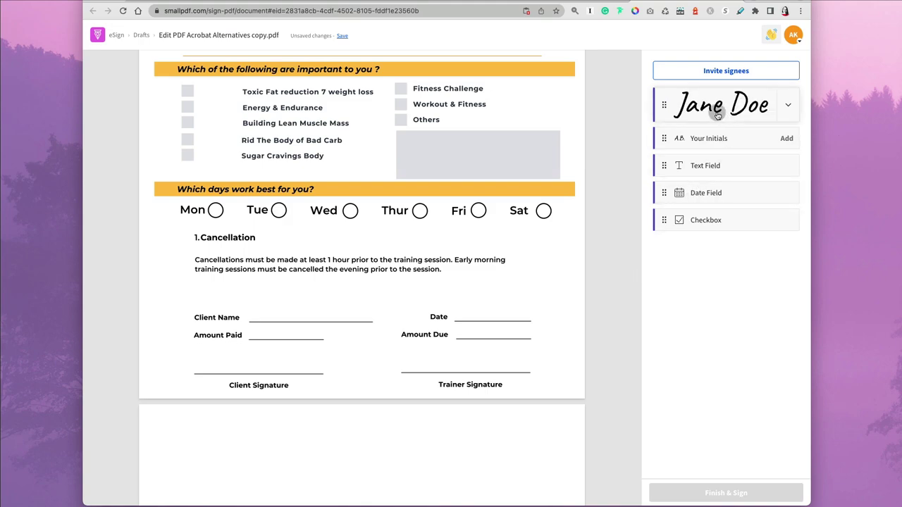
# Step: Place the typed signature on the Date line of the form, colour it blue and shrink it to fit
pyautogui.moveTo(687, 105)
pyautogui.mouseDown()
pyautogui.moveTo(485, 275)
pyautogui.moveTo(506, 305)
pyautogui.mouseUp()
pyautogui.click(453, 272)
pyautogui.click(459, 312)
pyautogui.moveTo(569, 288); pyautogui.dragTo(534, 301)
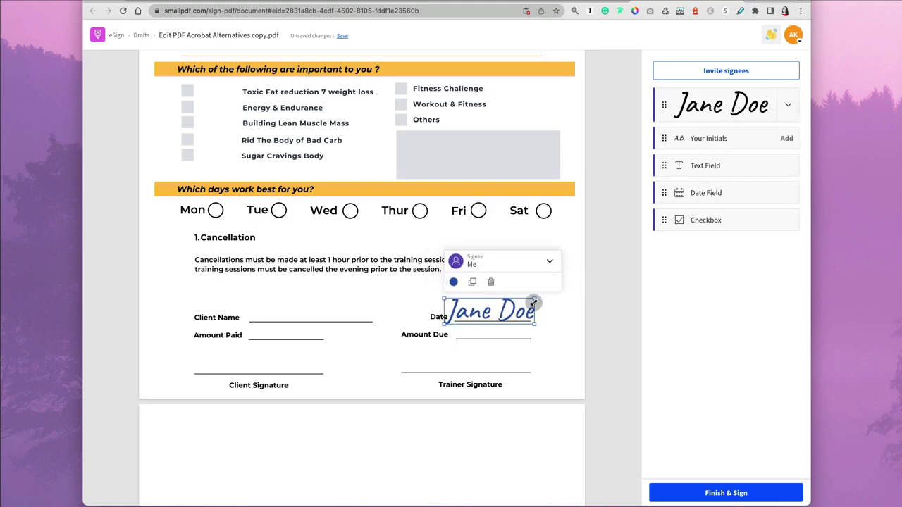
# Step: Switch to the hand-drawn signature, place it near the Client Name line and delete it
pyautogui.click(788, 104)
pyautogui.click(726, 145)
pyautogui.moveTo(715, 112)
pyautogui.mouseDown()
pyautogui.moveTo(370, 304)
pyautogui.moveTo(326, 304)
pyautogui.mouseUp()
pyautogui.click(325, 263)
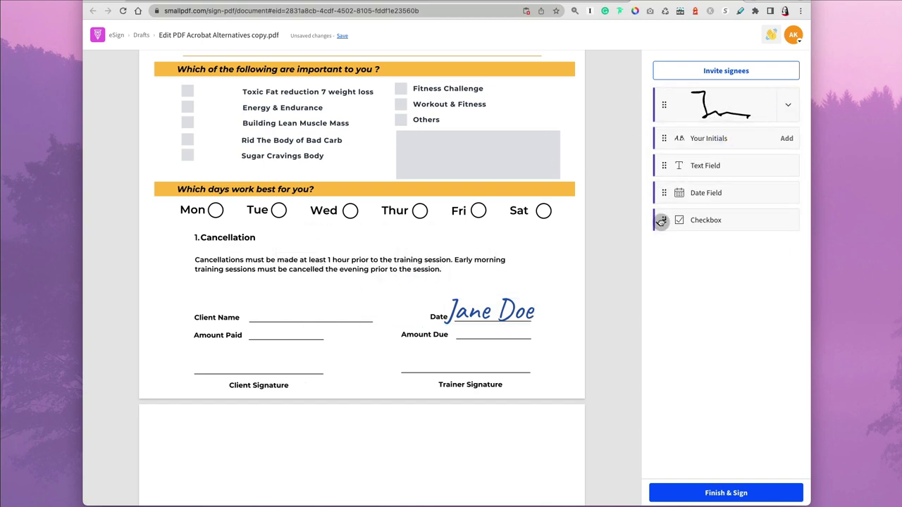
# Step: Place check marks in the boxes for Others and Workout & Fitness
pyautogui.moveTo(398, 120); pyautogui.dragTo(399, 120)
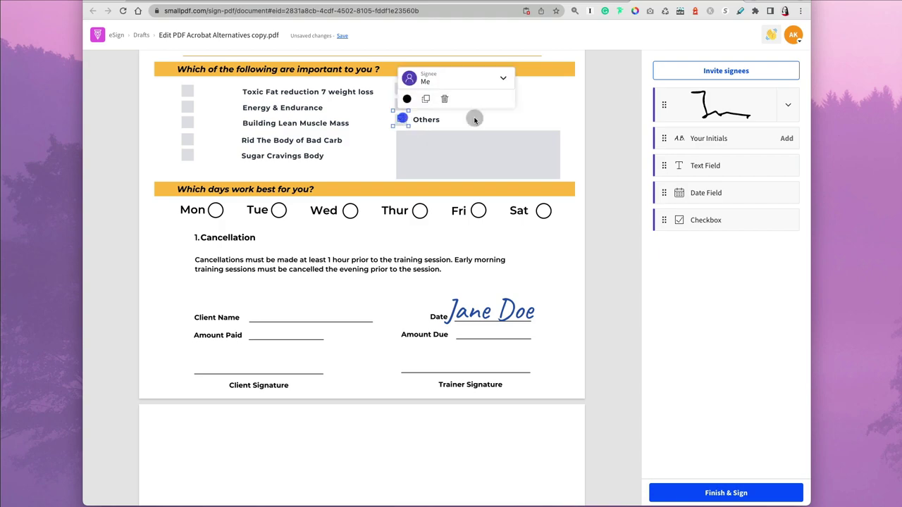
pyautogui.click(666, 221)
pyautogui.moveTo(665, 221); pyautogui.dragTo(401, 105)
pyautogui.click(545, 113)
# Step: Add a date field, move it toward the Client Name line and delete it
pyautogui.click(681, 193)
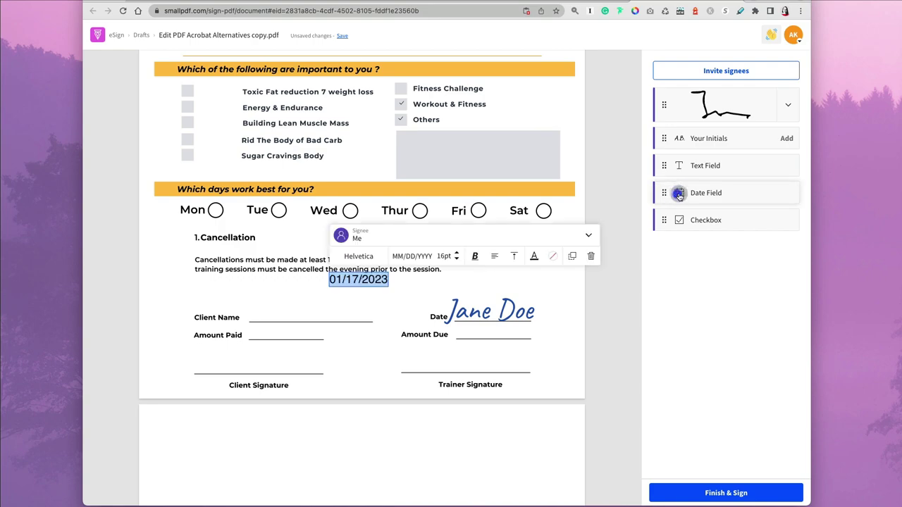
pyautogui.click(463, 234)
pyautogui.moveTo(402, 293); pyautogui.dragTo(258, 298)
pyautogui.click(445, 268)
# Step: Add a text field reading "testing this tool" and place it on the Client Name line
pyautogui.click(740, 170)
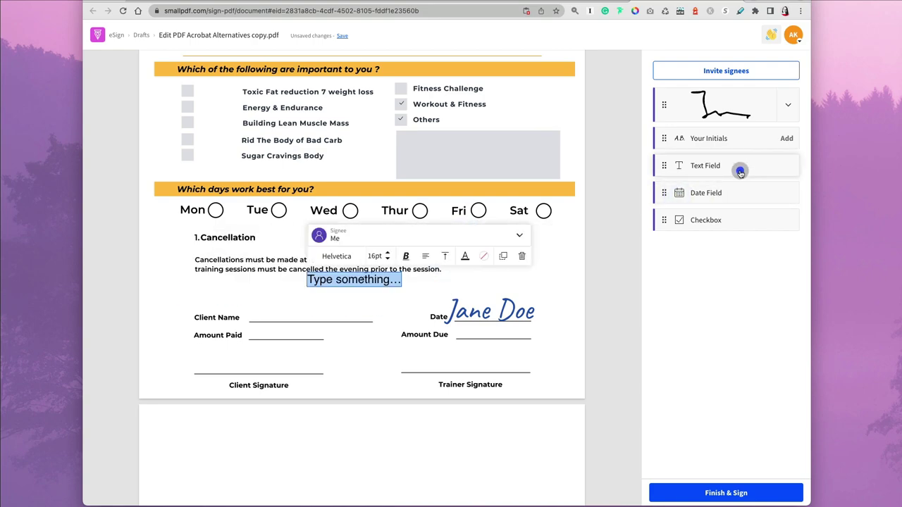
pyautogui.write('testing this tool')
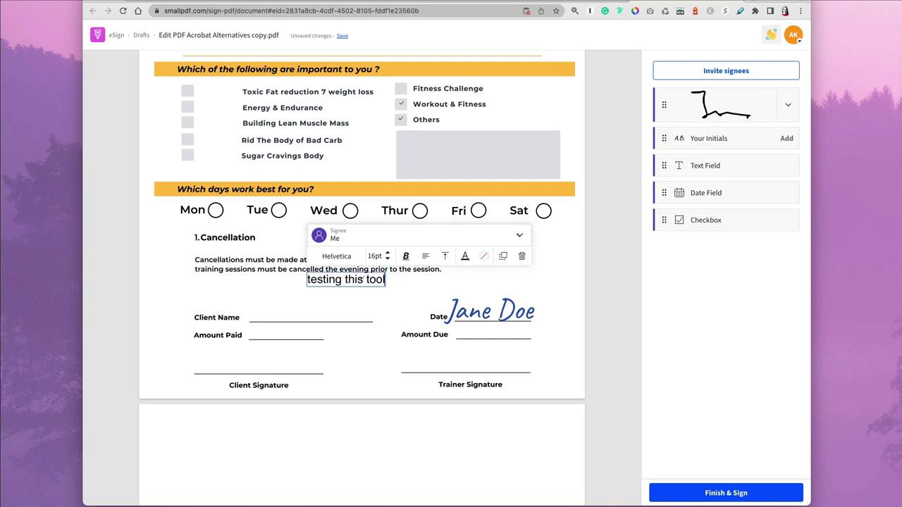
pyautogui.moveTo(379, 279); pyautogui.dragTo(328, 311)
# Step: Finish and sign the document, download the signed PDF and open it to review its pages
pyautogui.click(720, 494)
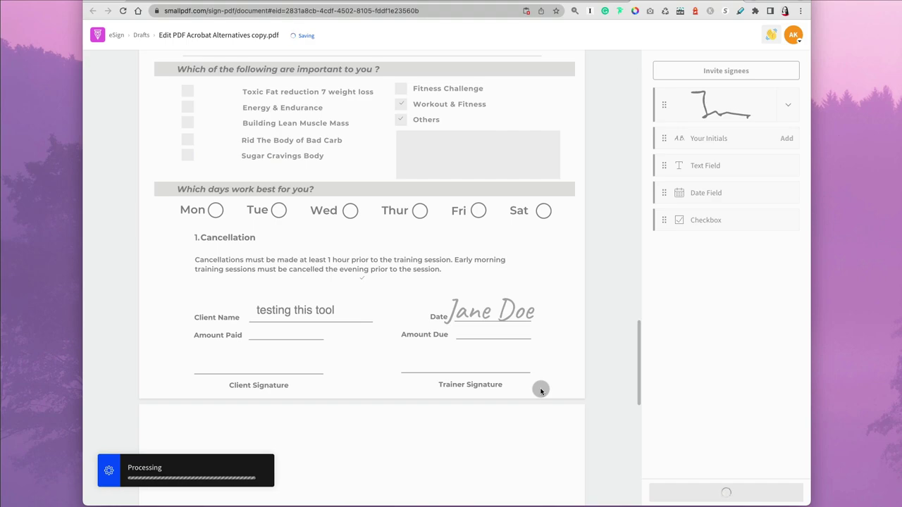
pyautogui.click(708, 39)
pyautogui.click(183, 492)
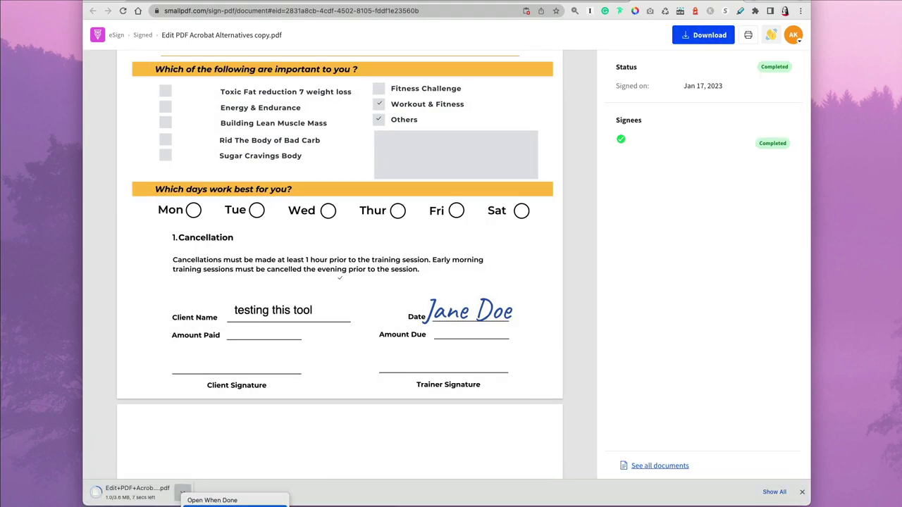
pyautogui.click(199, 500)
pyautogui.scroll(-20, 247, 420)
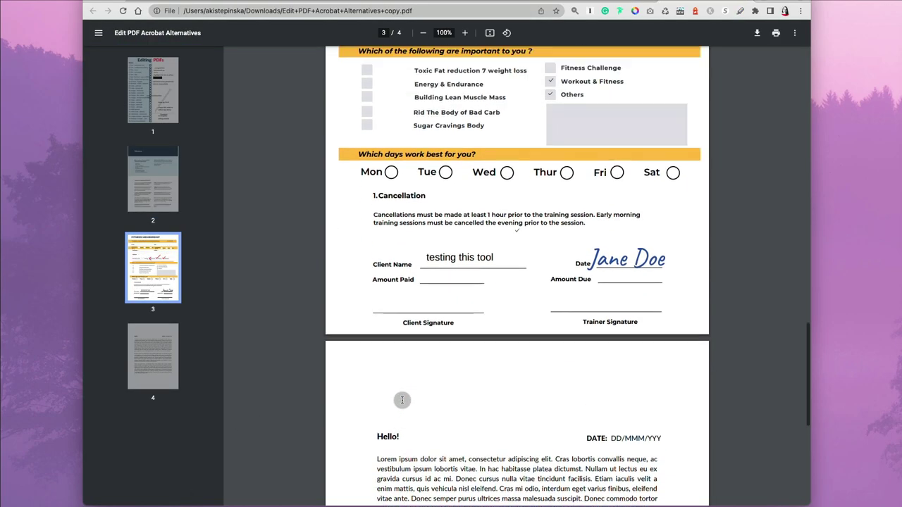
# Step: Return to Smallpdf and open the list of stored documents
pyautogui.click(316, 37)
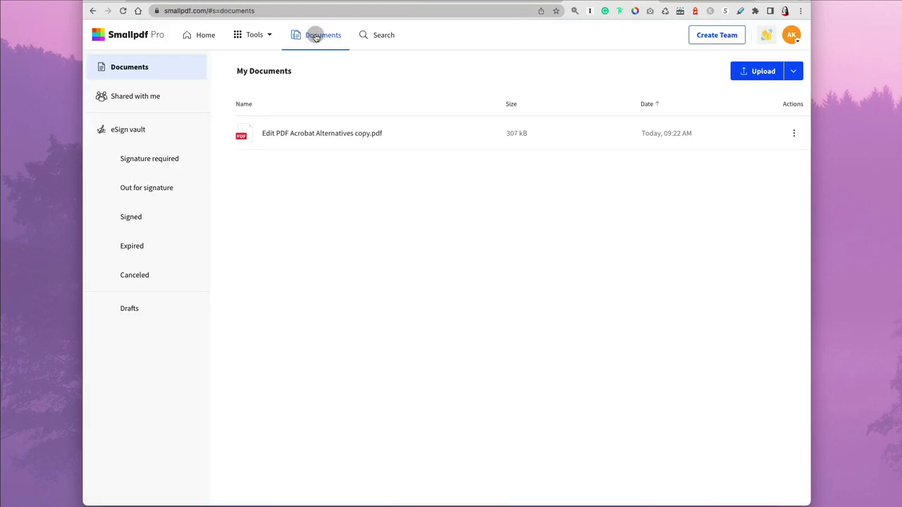